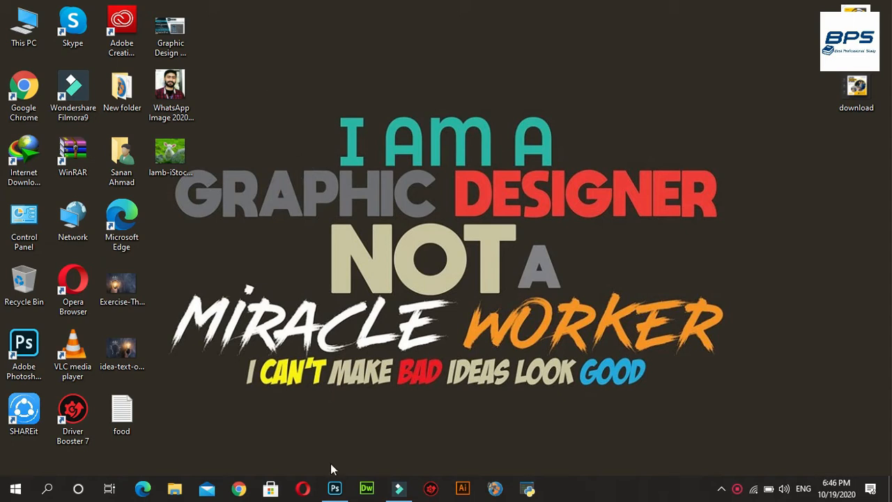
# Step: Open the WhatsApp portrait photo from the desktop in Photoshop
pyautogui.click(335, 488)
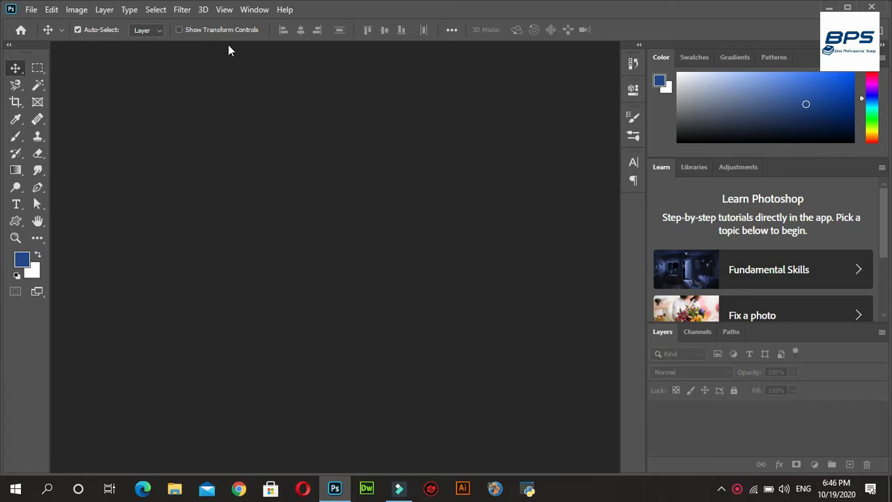
pyautogui.click(830, 7)
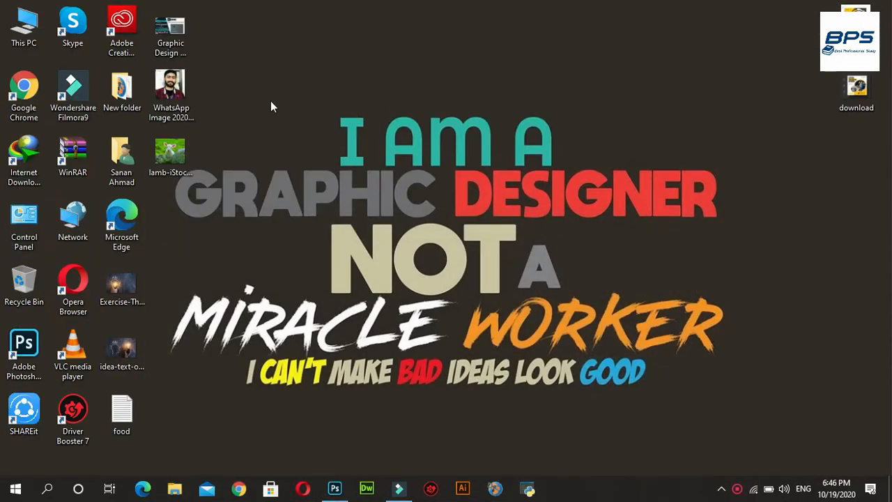
pyautogui.moveTo(178, 87); pyautogui.dragTo(322, 230)
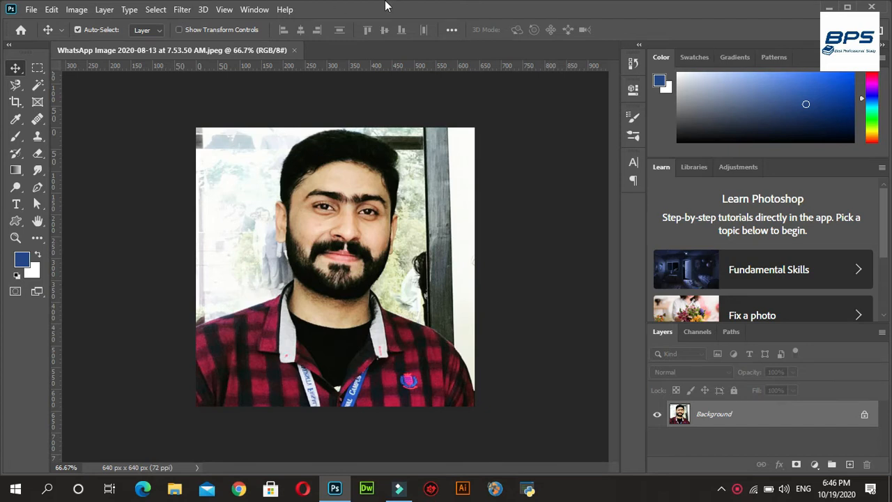
# Step: Open the Filter Gallery for the portrait's Background layer
pyautogui.click(181, 12)
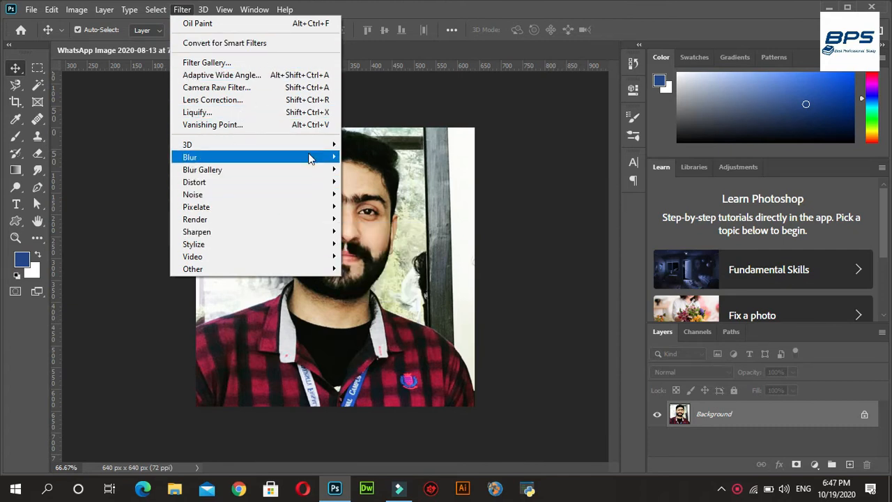
pyautogui.moveTo(278, 176)
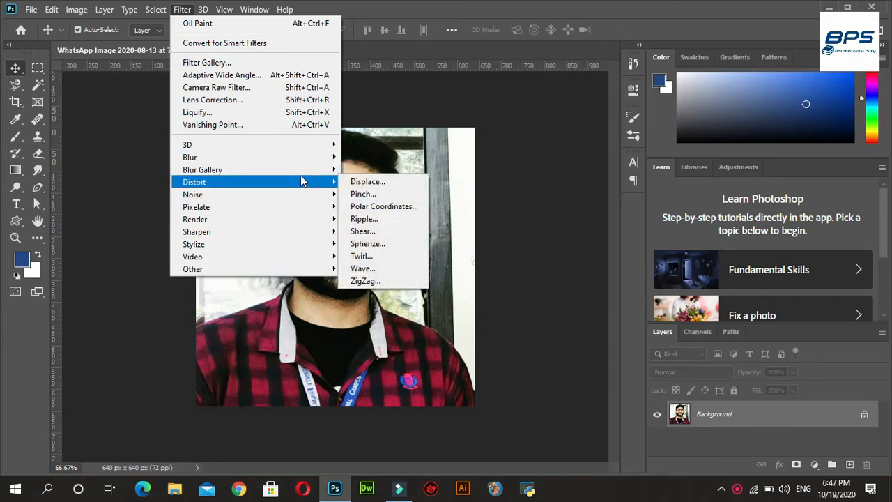
pyautogui.click(198, 63)
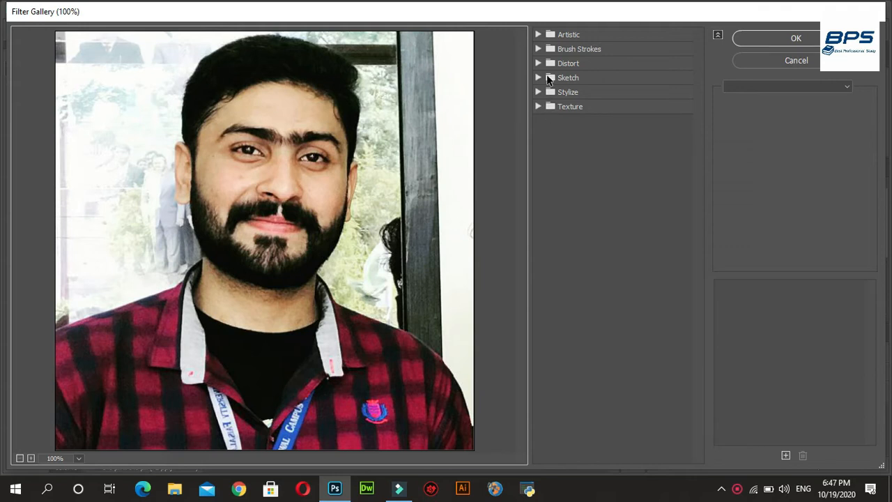
# Step: Preview the Artistic filters Colored Pencil, Cutout, Dry Brush, Film Grain, Paint Daubs and Palette Knife on the portrait
pyautogui.click(539, 35)
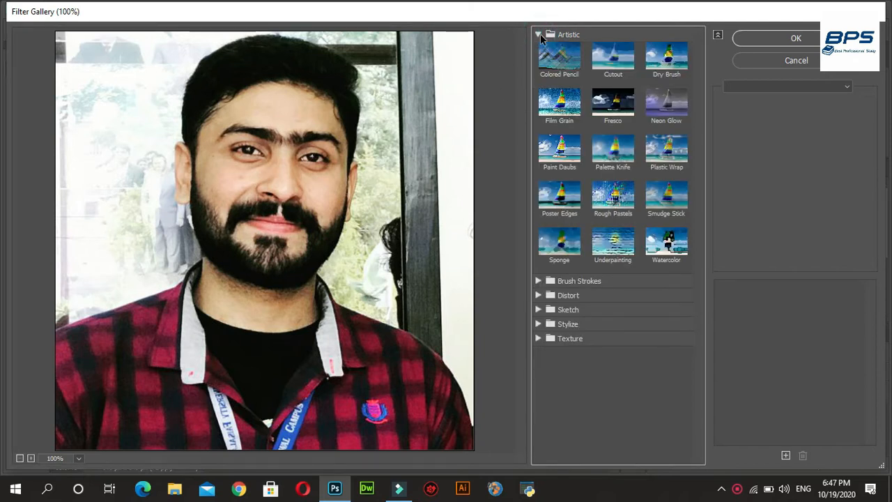
pyautogui.click(558, 56)
pyautogui.click(611, 59)
pyautogui.click(659, 68)
pyautogui.click(559, 104)
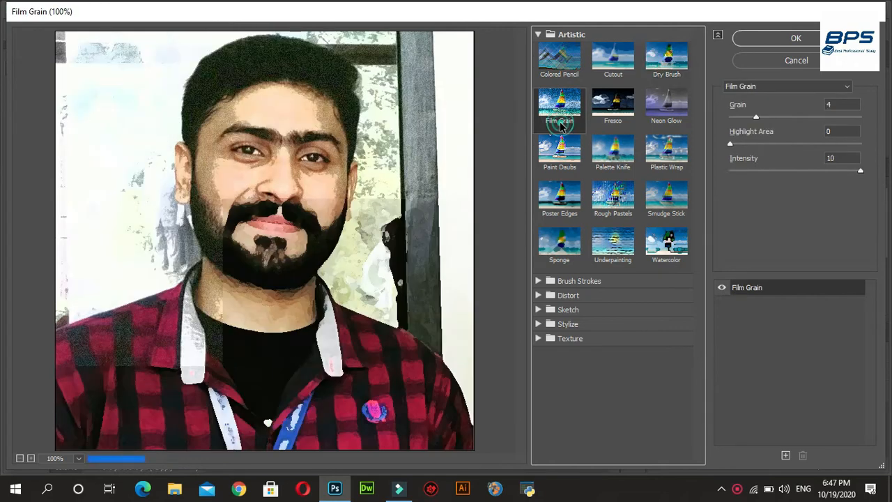
pyautogui.click(551, 162)
pyautogui.click(608, 159)
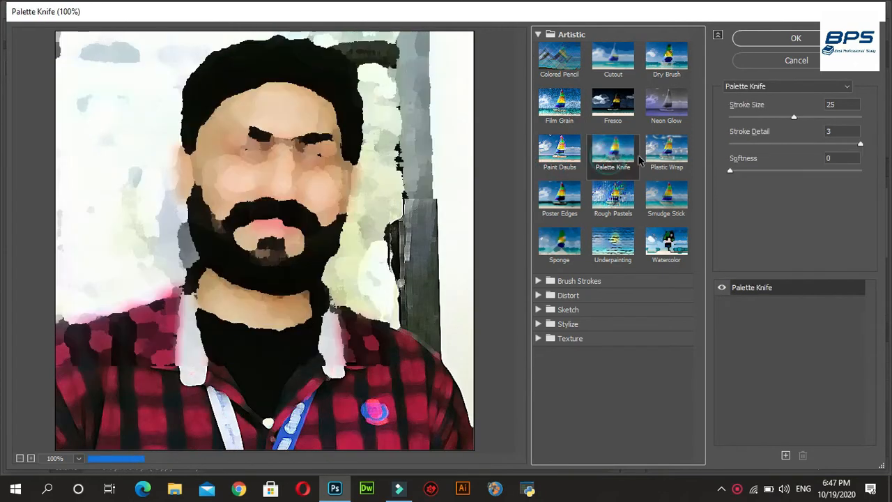
# Step: Preview the Artistic filters Plastic Wrap, Rough Pastels, Smudge Stick, Poster Edges, Sponge, Underpainting and Watercolor on the portrait
pyautogui.click(654, 159)
pyautogui.click(611, 195)
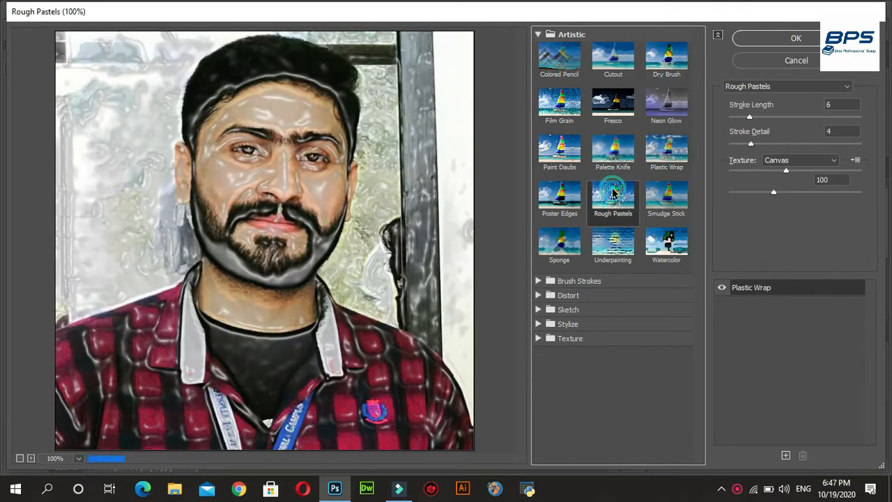
pyautogui.click(655, 195)
pyautogui.click(559, 197)
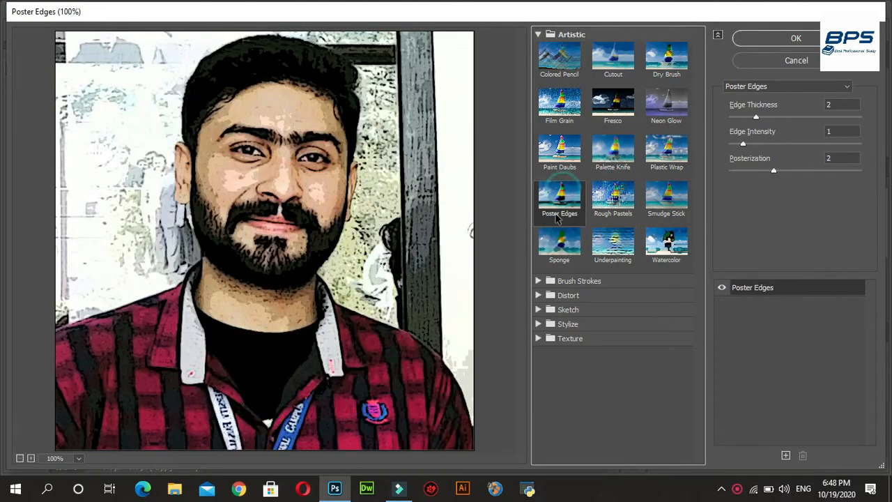
pyautogui.click(557, 239)
pyautogui.click(604, 239)
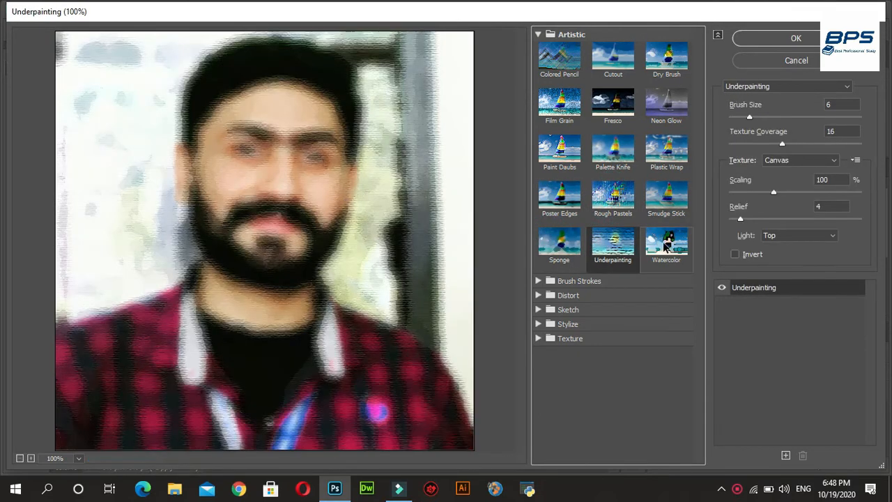
pyautogui.click(663, 243)
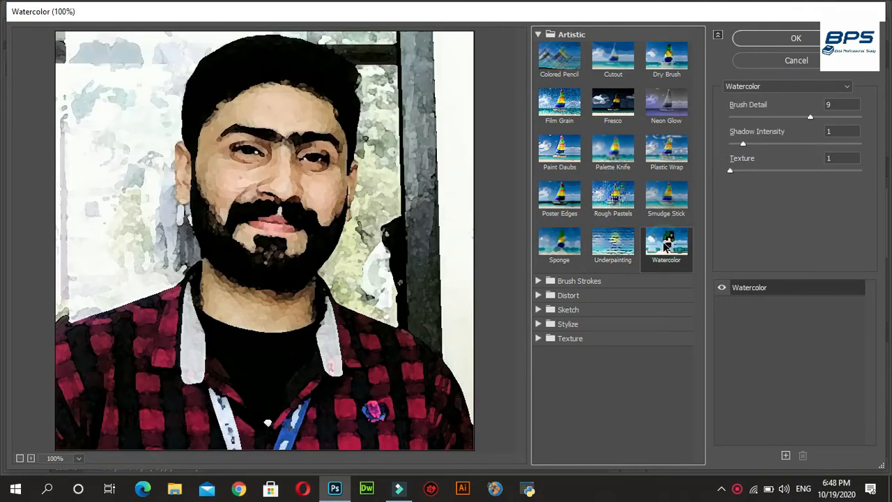
# Step: Preview the Brush Strokes filters Accented Edges, Crosshatch, Ink Outlines, Spatter, Sprayed Strokes and Sumi-e on the portrait
pyautogui.click(538, 34)
pyautogui.click(538, 49)
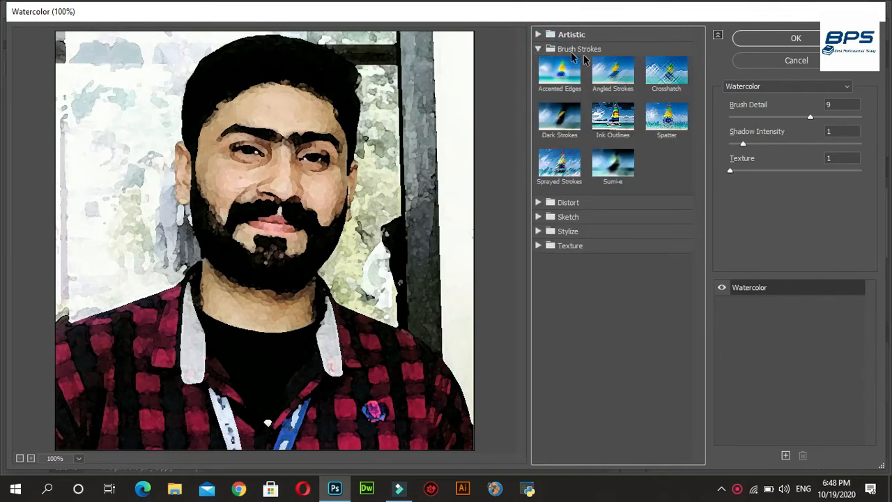
pyautogui.click(572, 69)
pyautogui.click(662, 71)
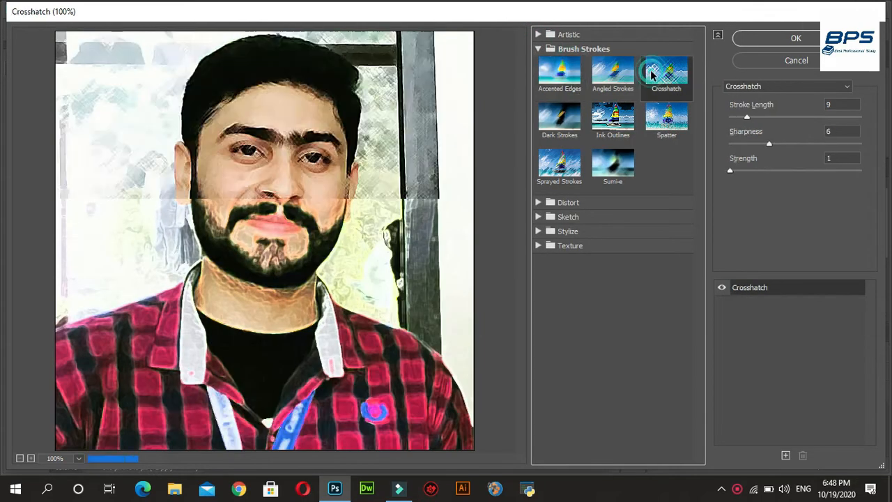
pyautogui.click(616, 117)
pyautogui.click(664, 117)
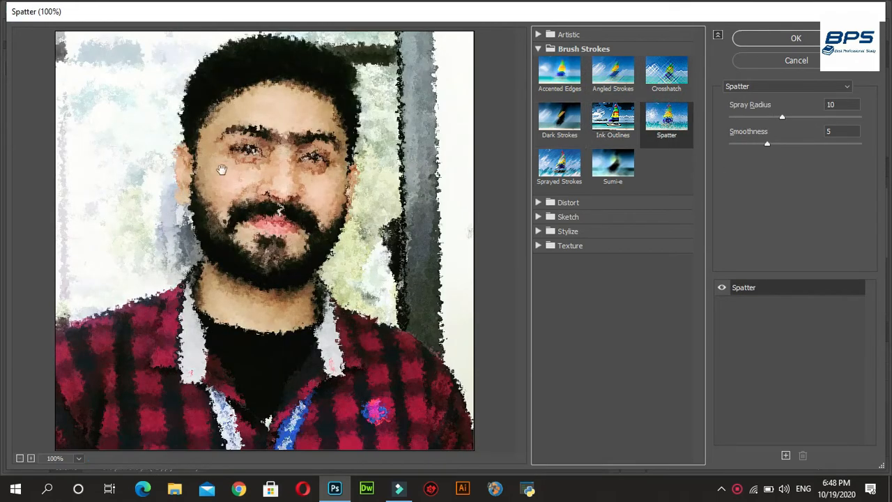
pyautogui.click(613, 118)
pyautogui.click(563, 167)
pyautogui.click(603, 167)
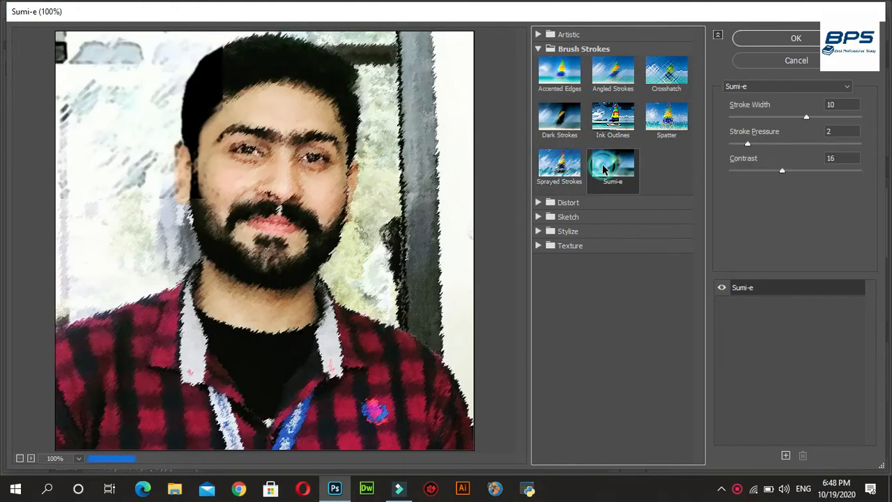
# Step: Preview the Diffuse Glow filter from the Distort category on the portrait
pyautogui.click(539, 49)
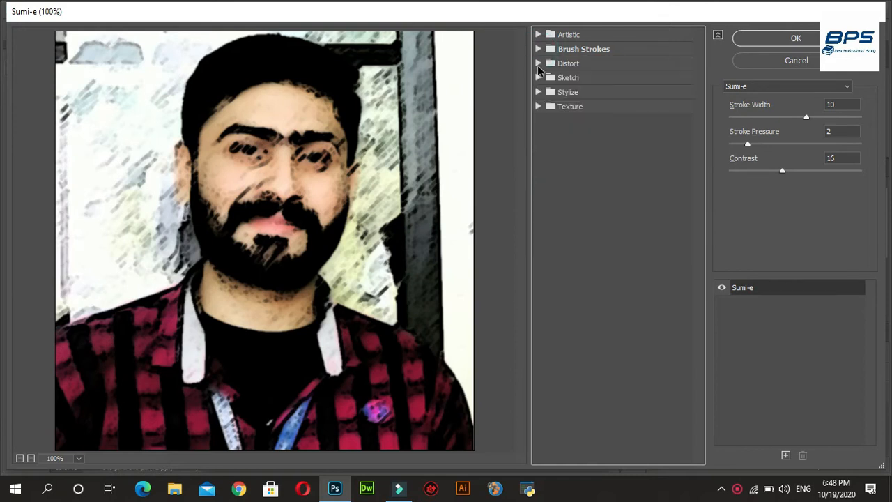
pyautogui.click(538, 64)
pyautogui.click(556, 87)
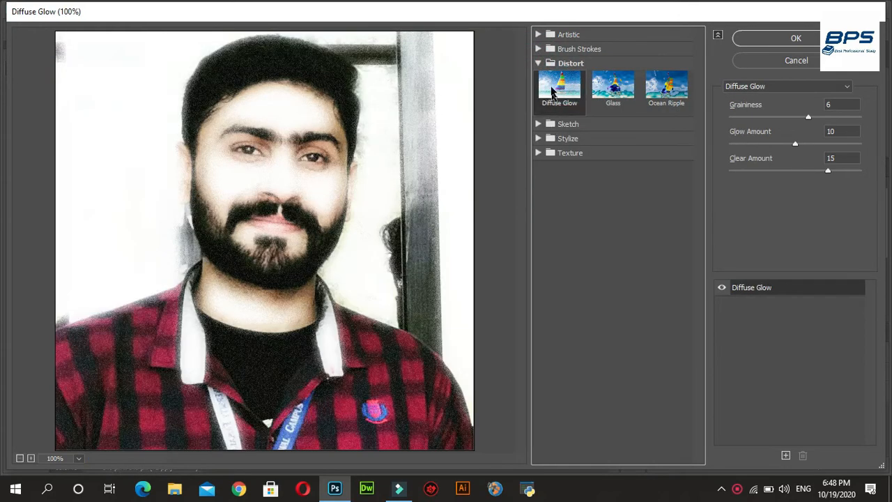
# Step: Preview the Sketch filters Charcoal, Graphic Pen, Photocopy and Note Paper on the portrait
pyautogui.click(538, 64)
pyautogui.click(538, 77)
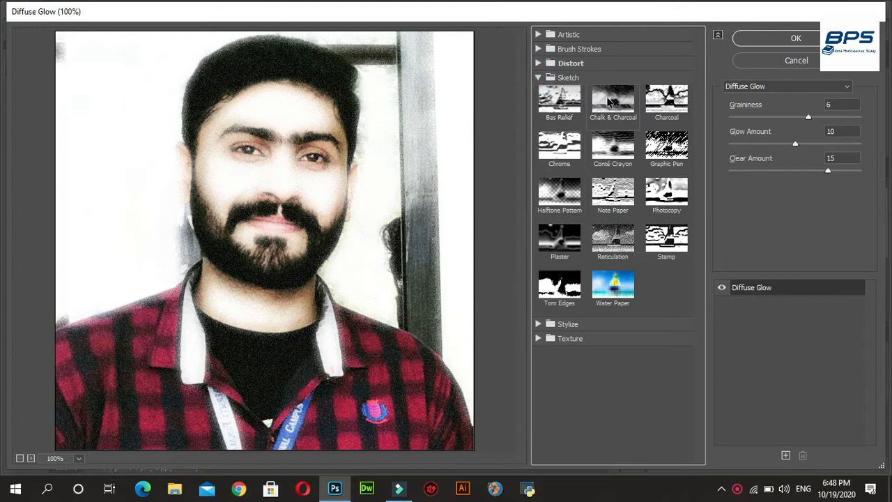
pyautogui.click(666, 102)
pyautogui.click(666, 146)
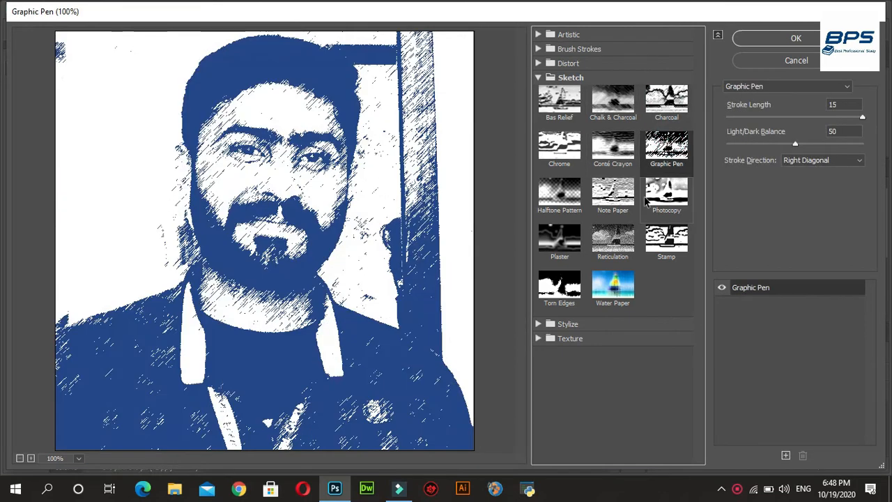
pyautogui.click(662, 205)
pyautogui.click(623, 197)
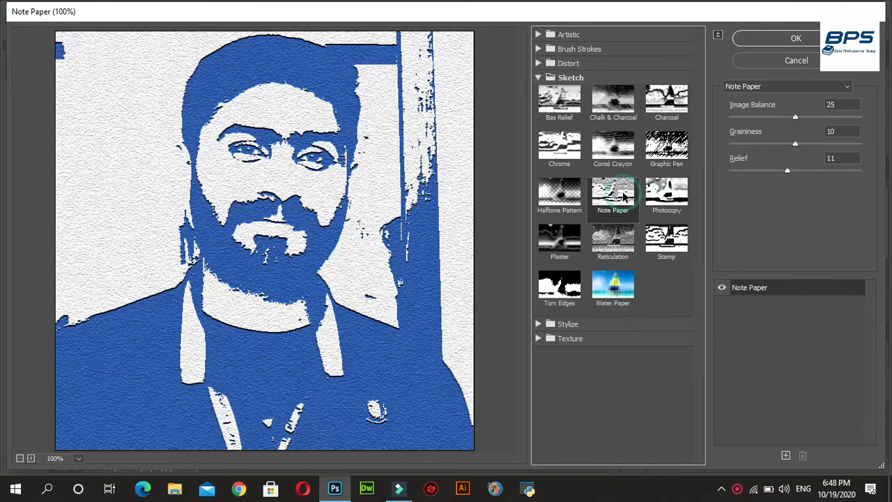
# Step: Preview the Texture filters Craquelure, Grain, Mosaic Tiles, Texturizer, Stained Glass and Patchwork on the portrait
pyautogui.click(539, 78)
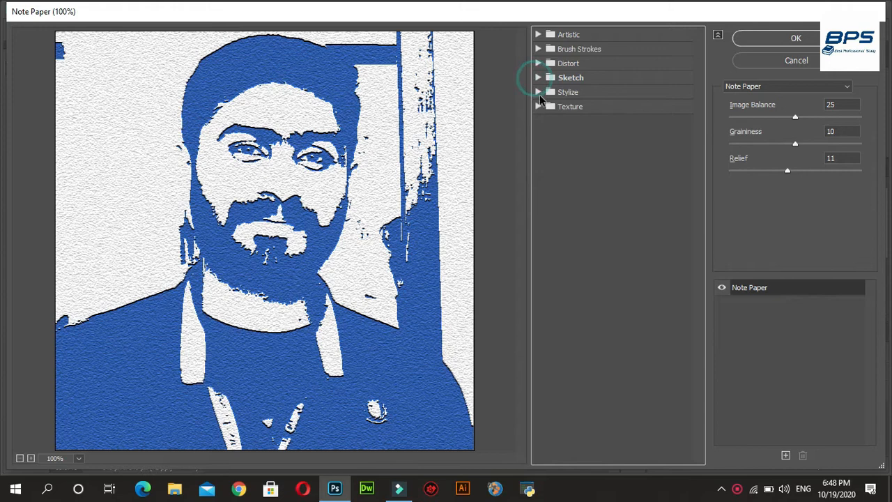
pyautogui.click(538, 107)
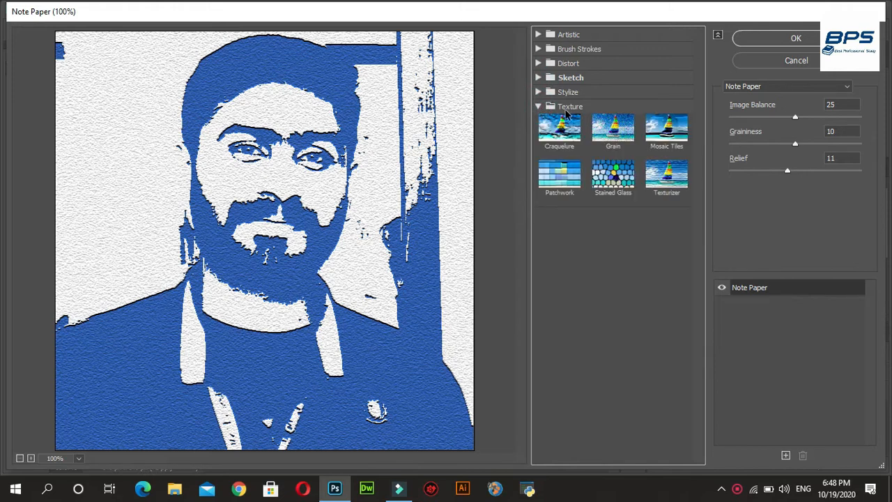
pyautogui.click(561, 127)
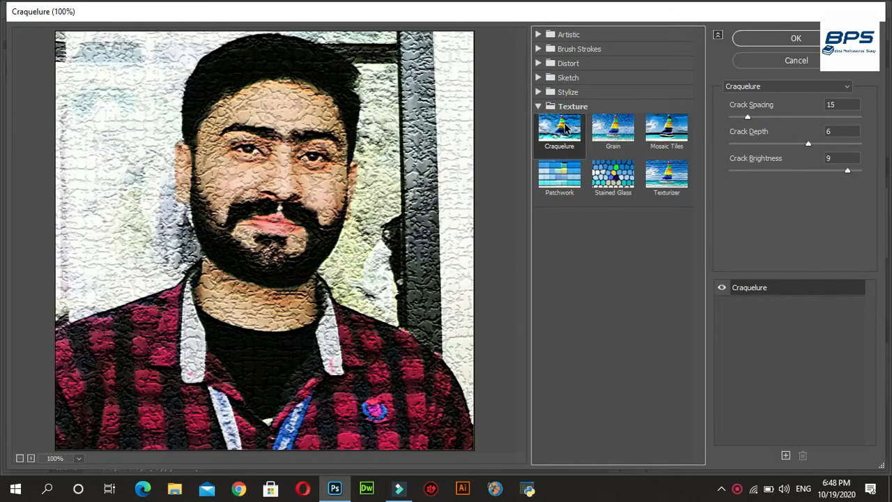
pyautogui.click(621, 140)
pyautogui.click(672, 138)
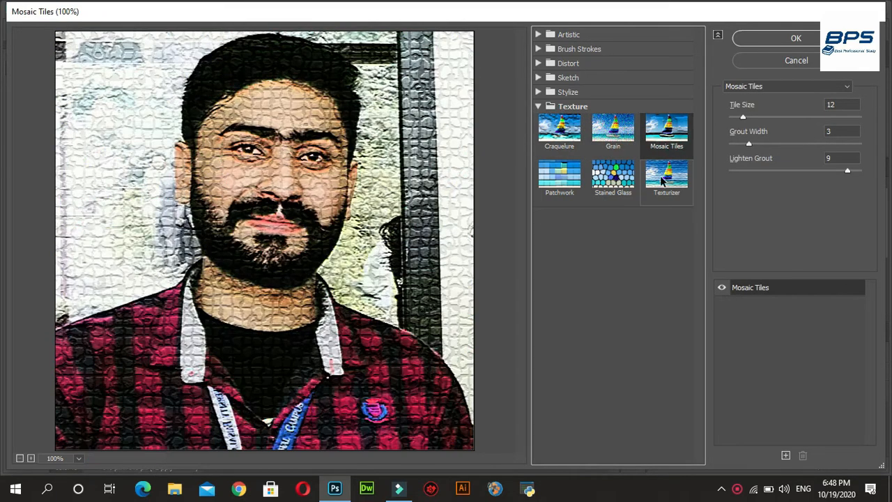
pyautogui.click(663, 178)
pyautogui.click(614, 179)
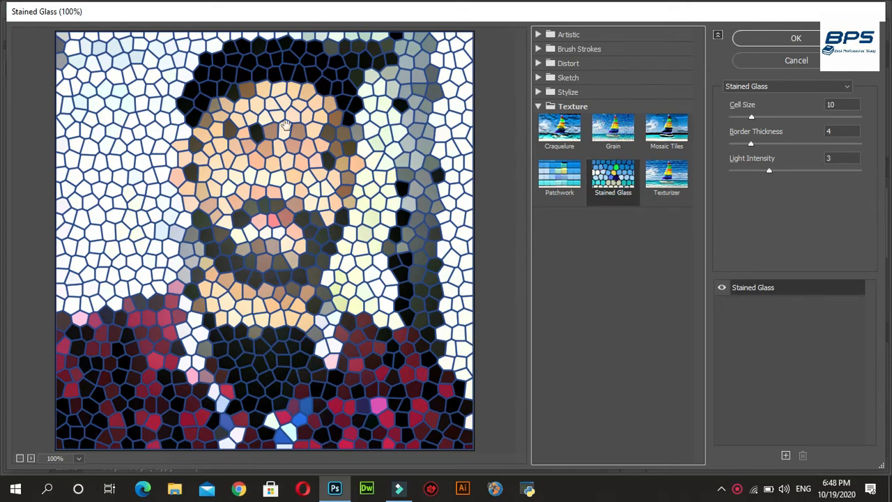
pyautogui.click(559, 177)
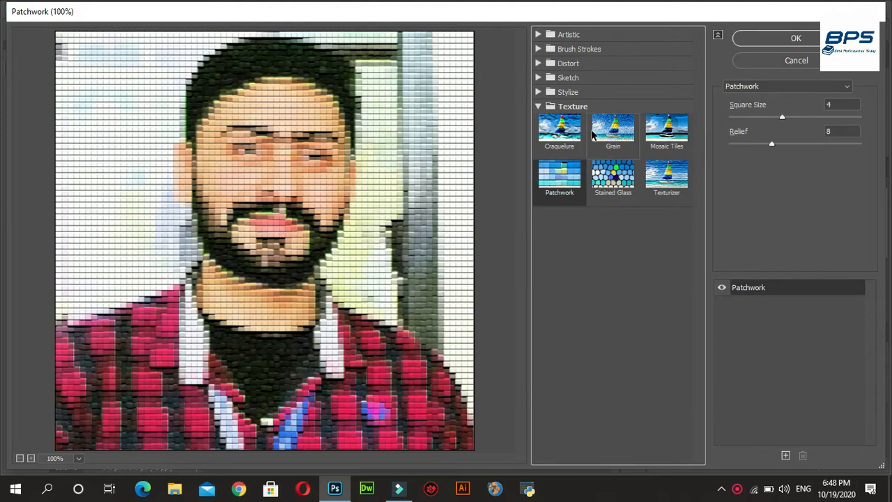
pyautogui.click(538, 107)
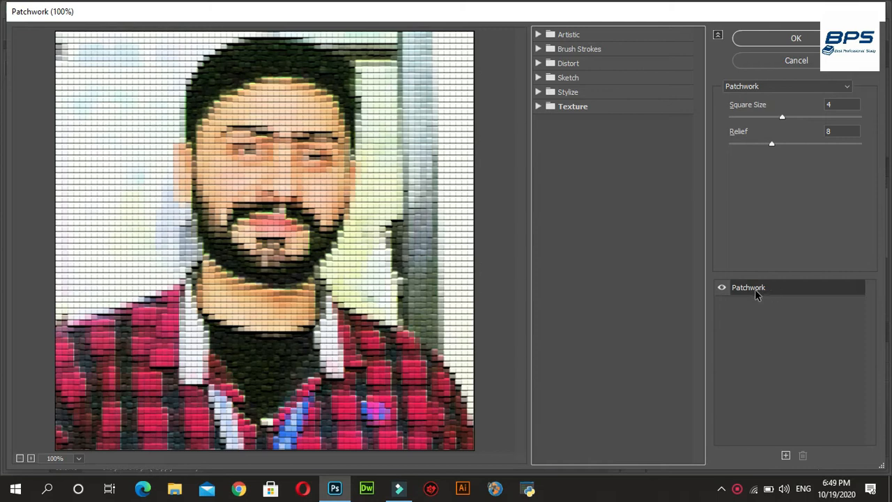
# Step: Try the Craquelure and Grain textures again, and choose Mosaic Tiles as the portrait's effect
pyautogui.click(542, 108)
pyautogui.click(559, 129)
pyautogui.click(612, 129)
pyautogui.click(659, 134)
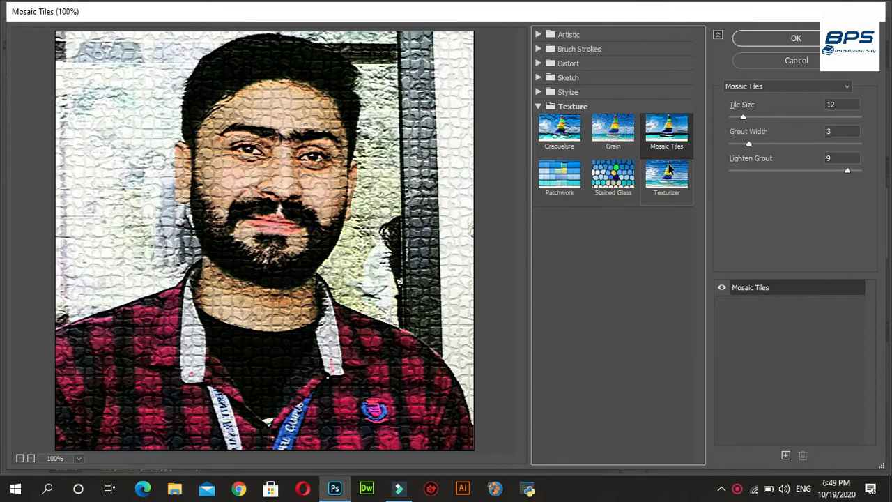
# Step: Add a second effect layer above Mosaic Tiles, try the other Texture filters on it and set it to Patchwork
pyautogui.click(786, 456)
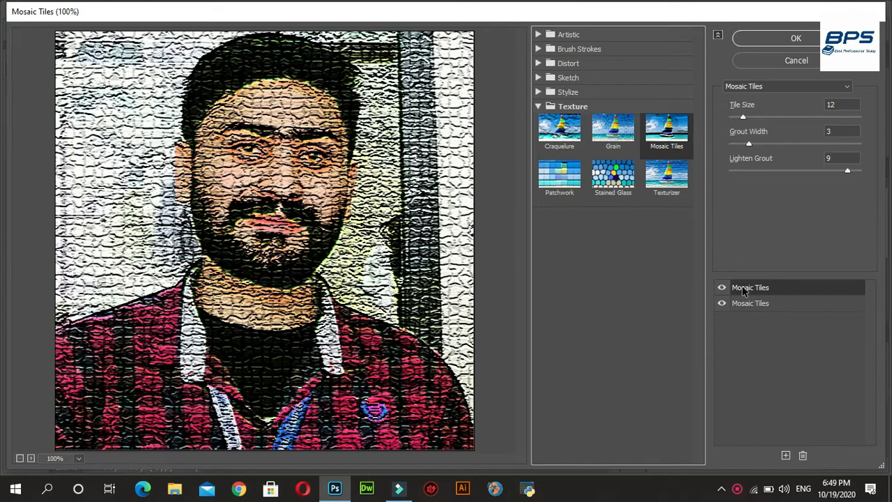
pyautogui.click(618, 139)
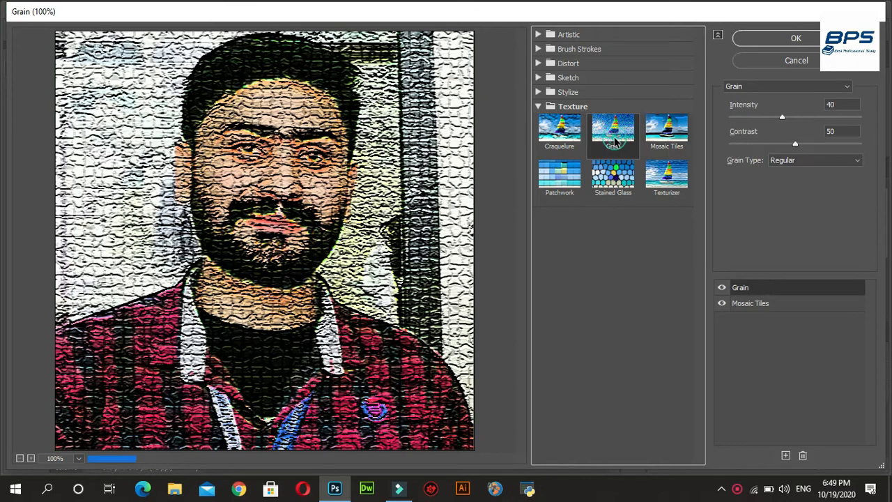
pyautogui.click(662, 143)
pyautogui.click(666, 174)
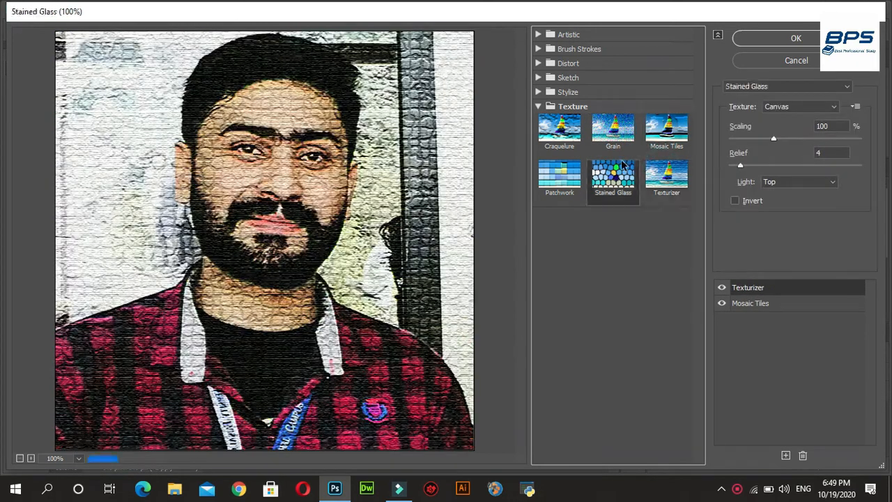
pyautogui.click(613, 173)
pyautogui.click(552, 175)
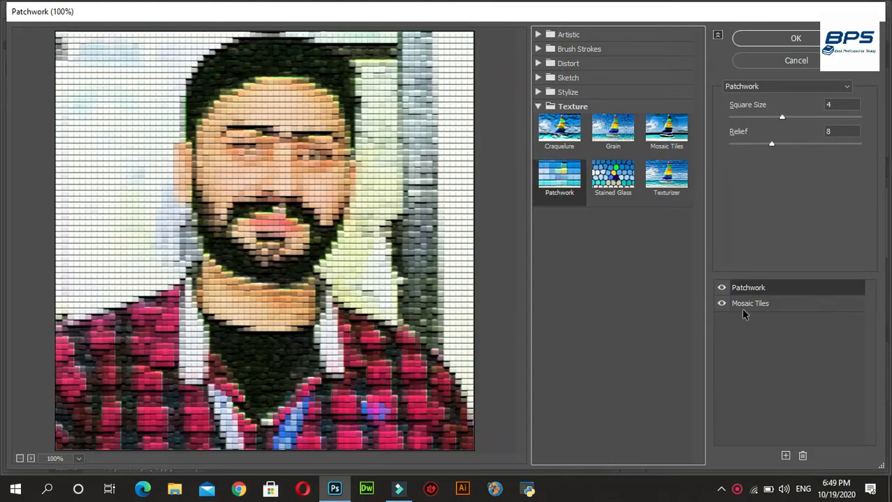
# Step: Switch the Patchwork effect layer off and on again, and hide the Mosaic Tiles effect layer
pyautogui.click(722, 289)
pyautogui.click(722, 290)
pyautogui.click(722, 304)
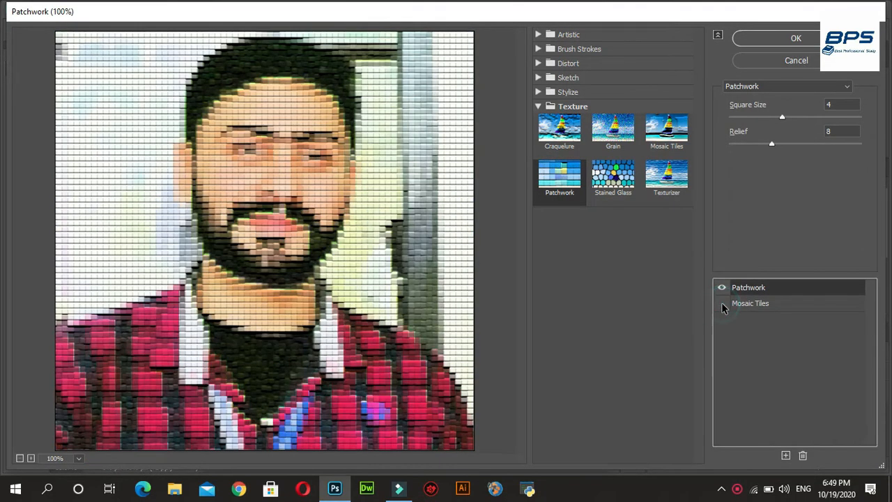
# Step: Show the Mosaic Tiles effect layer again and switch the Patchwork effect layer off and back on
pyautogui.click(722, 304)
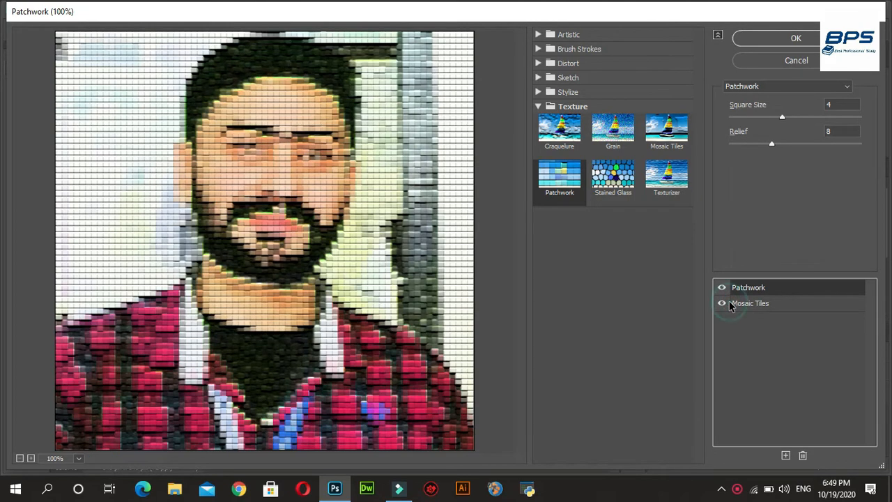
pyautogui.click(723, 288)
pyautogui.click(721, 288)
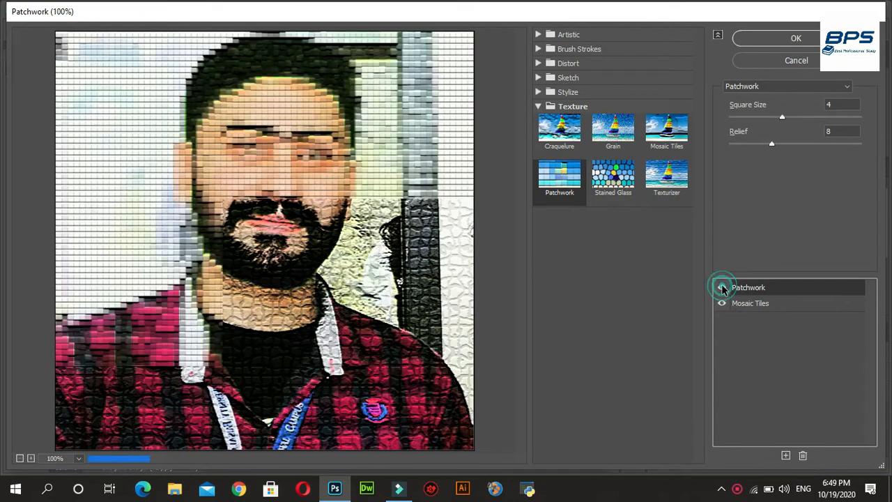
# Step: Delete the Patchwork effect layer from the stack of applied effects
pyautogui.click(754, 289)
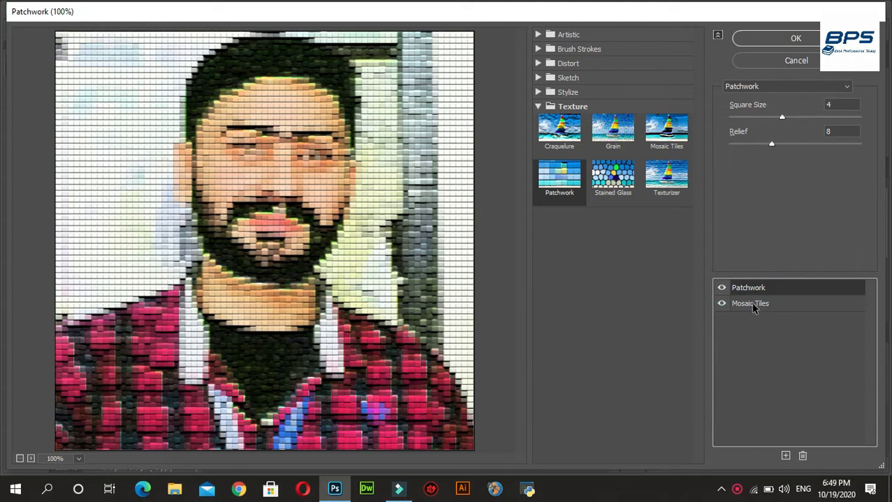
pyautogui.click(752, 308)
pyautogui.click(758, 289)
pyautogui.click(802, 455)
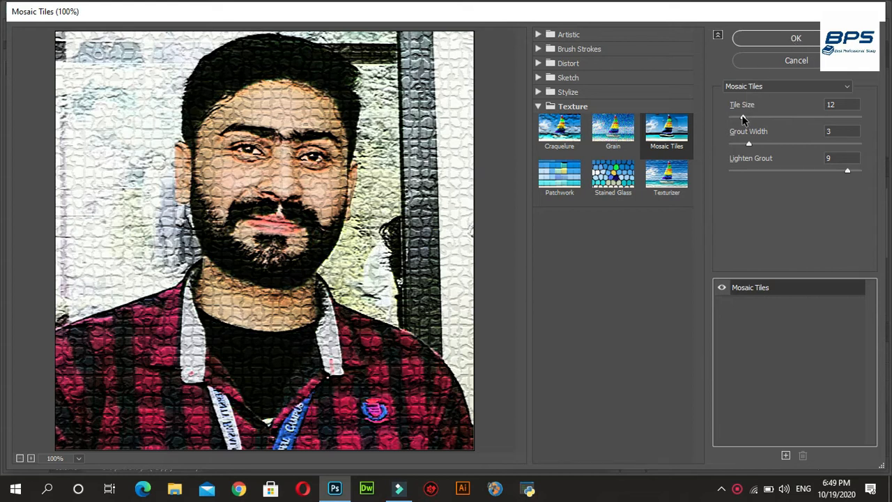
# Step: Set the Mosaic Tiles effect to Tile Size 32, Grout Width 6 and Lighten Grout 6
pyautogui.click(847, 88)
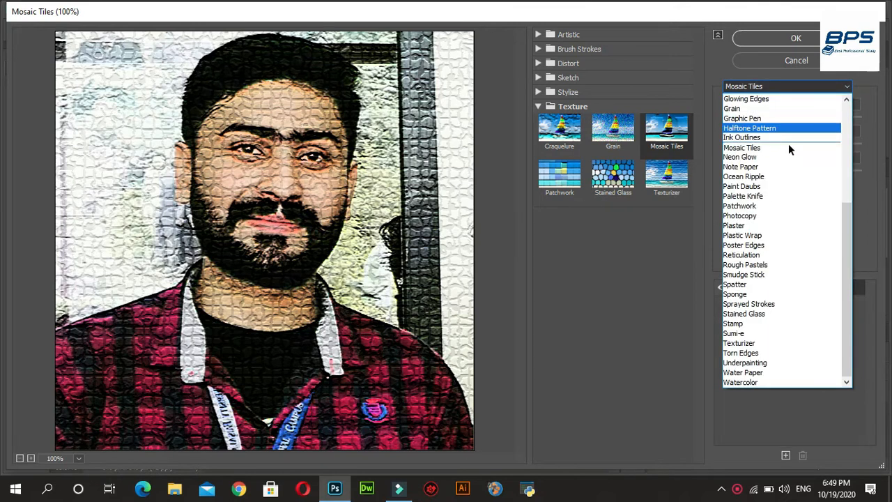
pyautogui.click(849, 86)
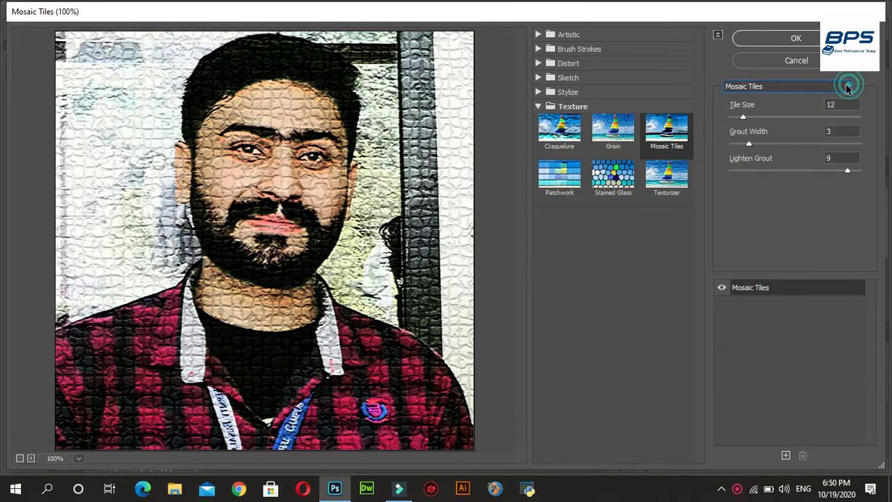
pyautogui.moveTo(743, 117); pyautogui.dragTo(781, 171)
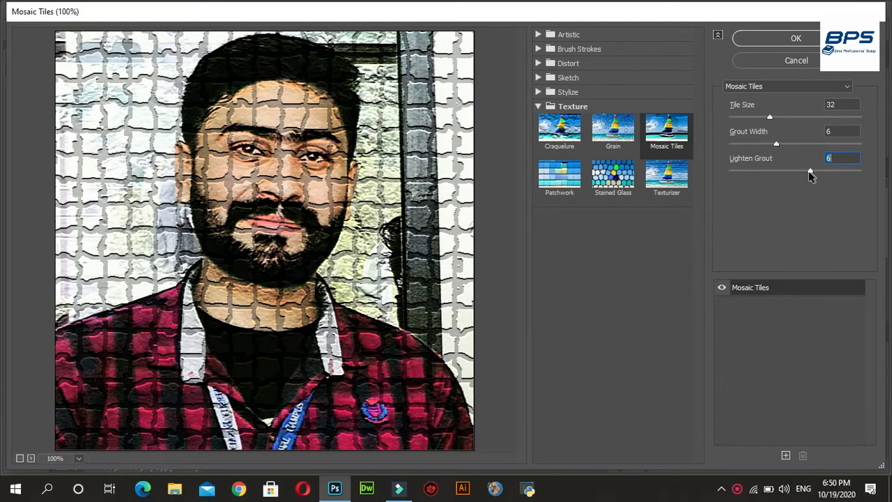
# Step: Switch the effect to Grain and raise its Intensity to 100 and Contrast to 75
pyautogui.click(615, 128)
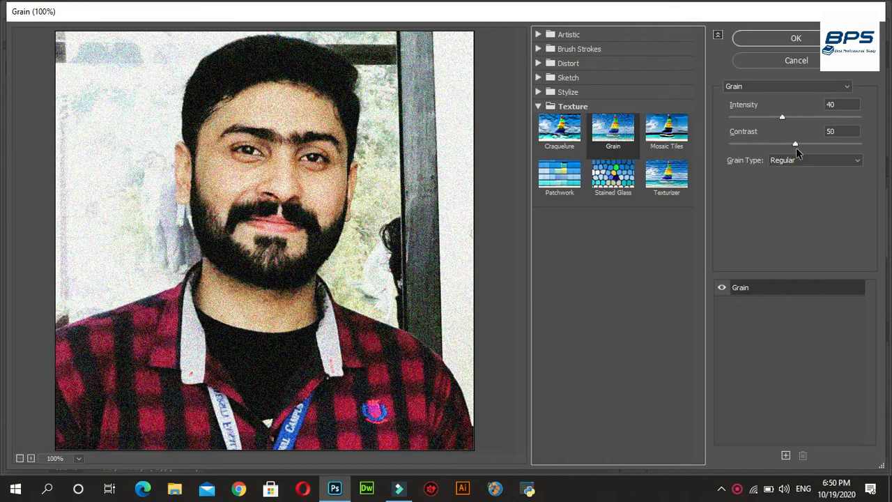
pyautogui.moveTo(782, 117); pyautogui.dragTo(867, 118)
pyautogui.moveTo(801, 145); pyautogui.dragTo(827, 145)
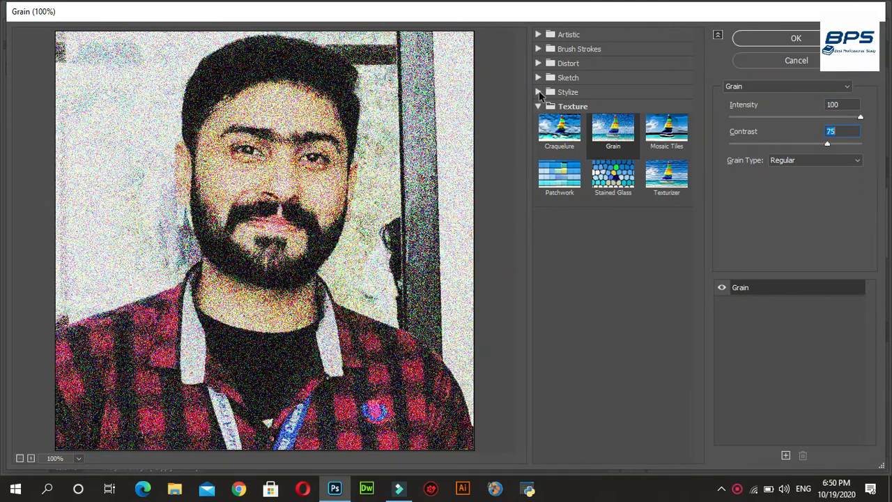
# Step: Preview the Glowing Edges, Bas Relief and Craquelure filters on the portrait, and leave the Filter Gallery without applying anything
pyautogui.click(546, 93)
pyautogui.click(563, 120)
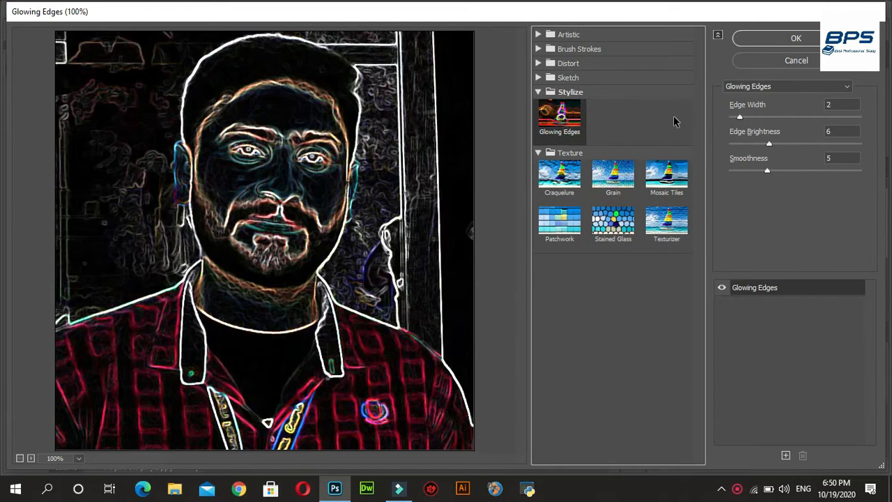
pyautogui.click(539, 77)
pyautogui.click(559, 99)
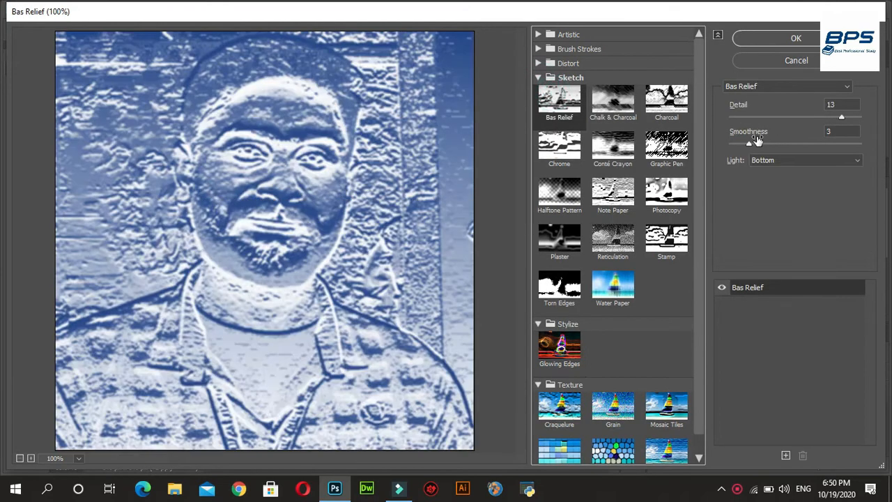
pyautogui.click(569, 407)
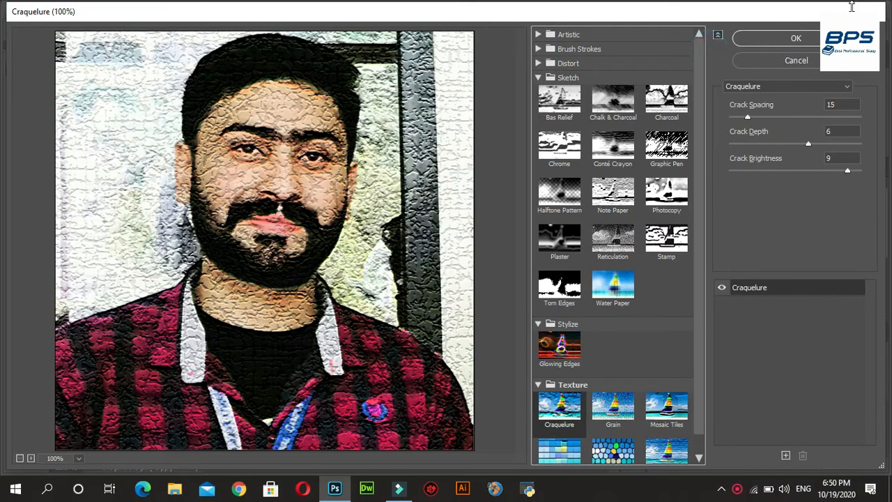
pyautogui.click(787, 64)
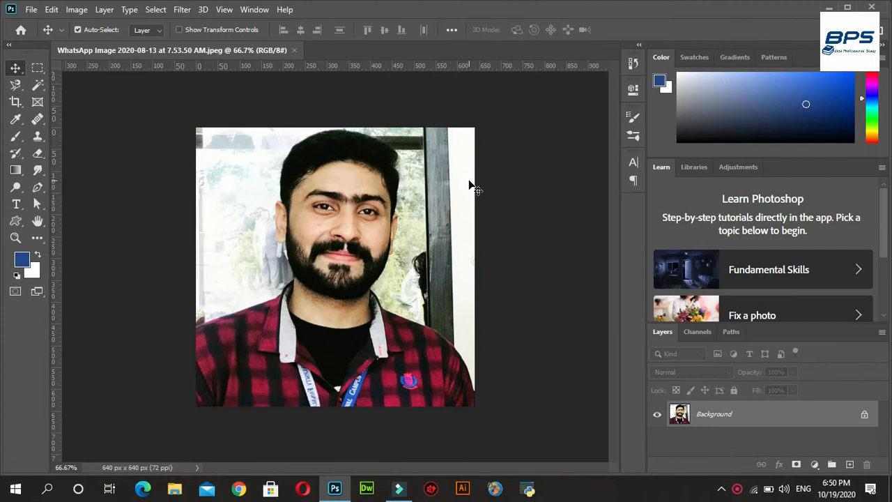
pyautogui.click(183, 10)
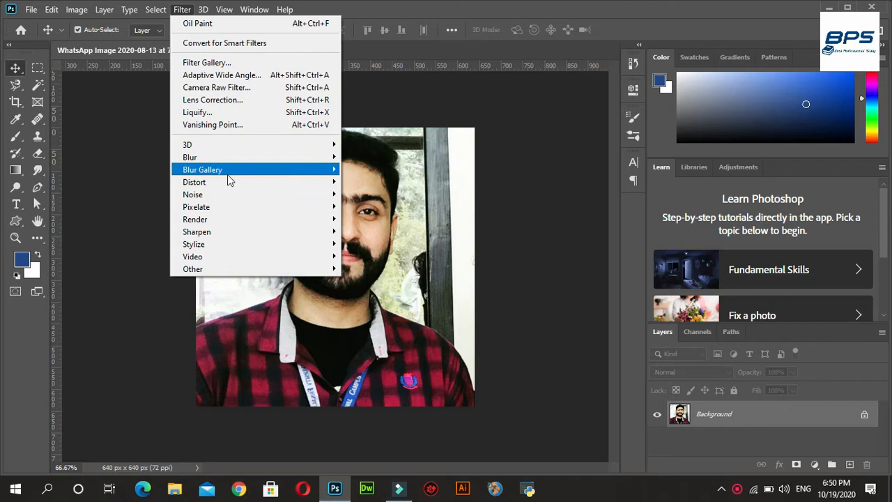
pyautogui.moveTo(276, 175)
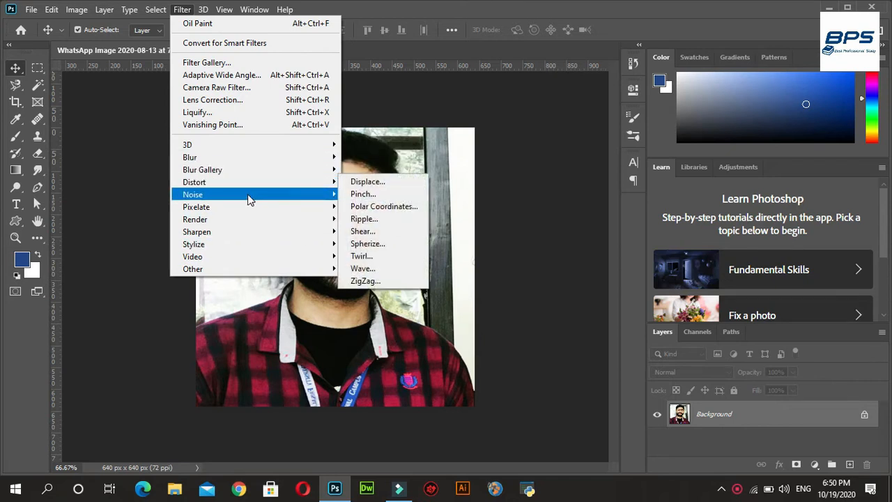
pyautogui.moveTo(249, 200)
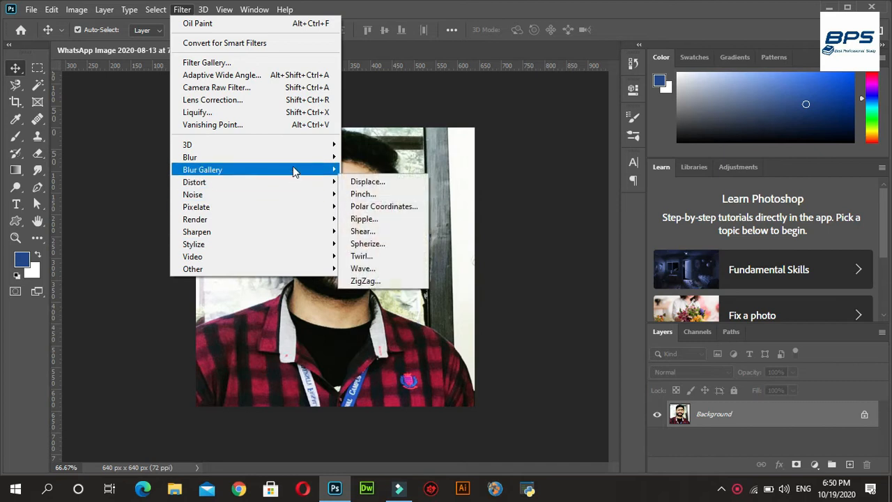
pyautogui.moveTo(317, 160)
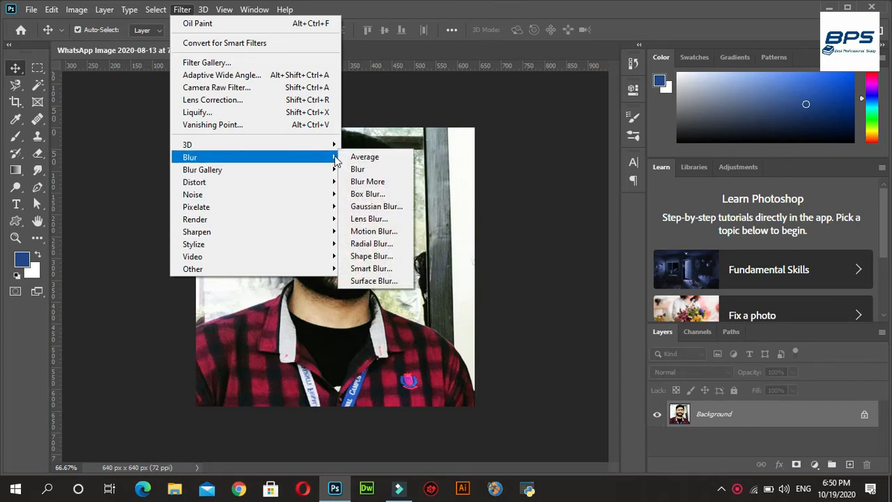
pyautogui.click(384, 12)
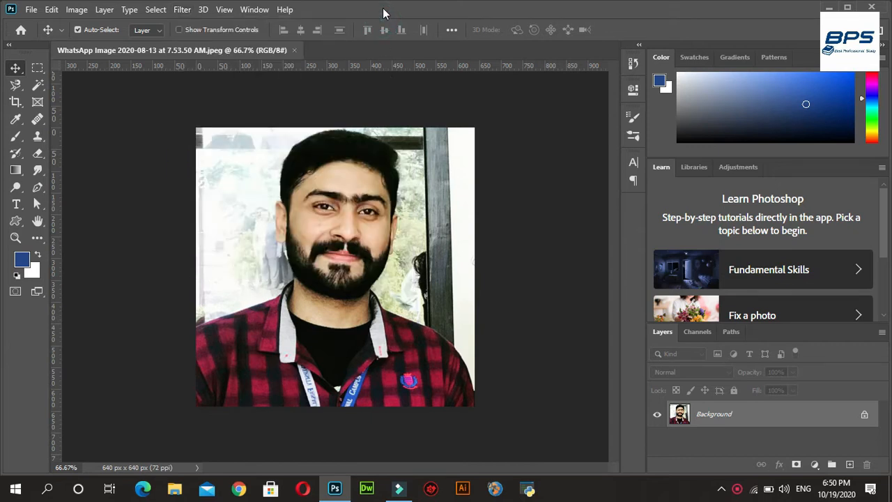
# Step: Apply the Blur More filter to the portrait, inspect it at 100% zoom and undo the blur
pyautogui.click(180, 12)
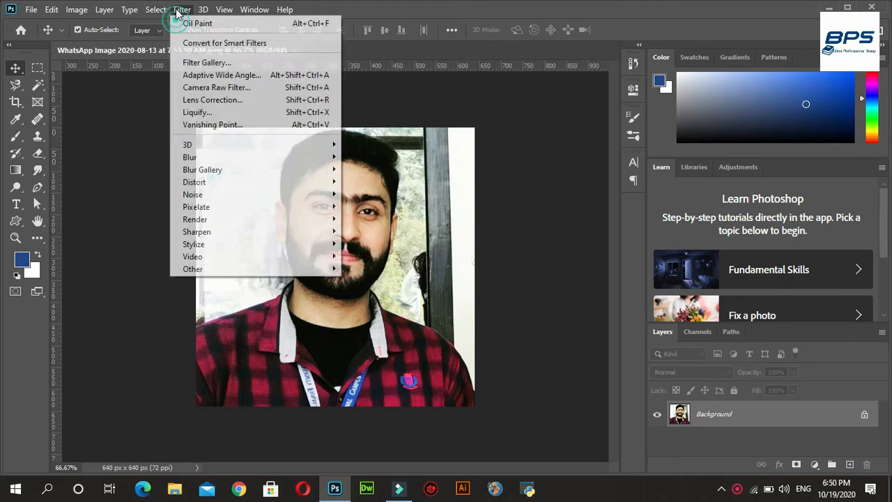
pyautogui.click(232, 173)
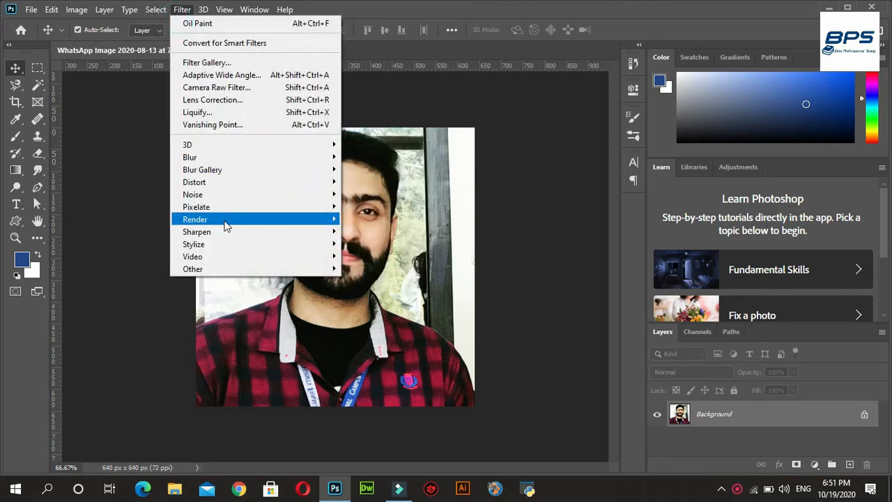
pyautogui.moveTo(229, 218)
pyautogui.moveTo(246, 160)
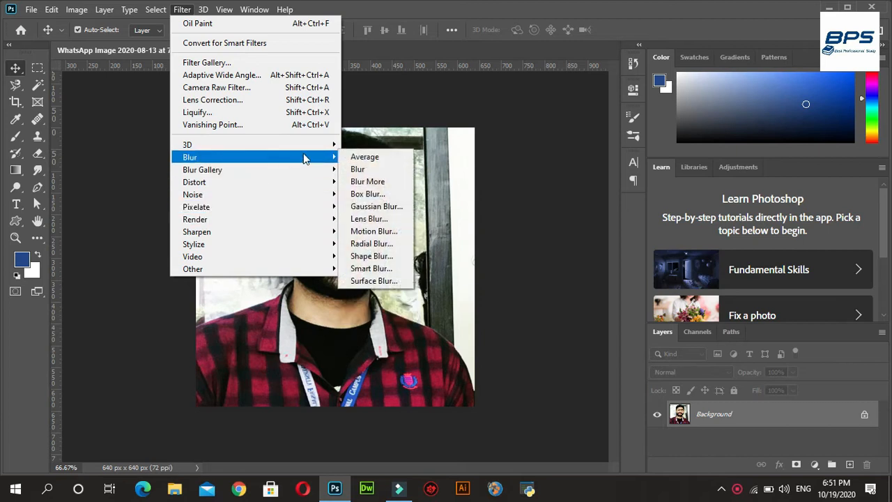
pyautogui.click(365, 182)
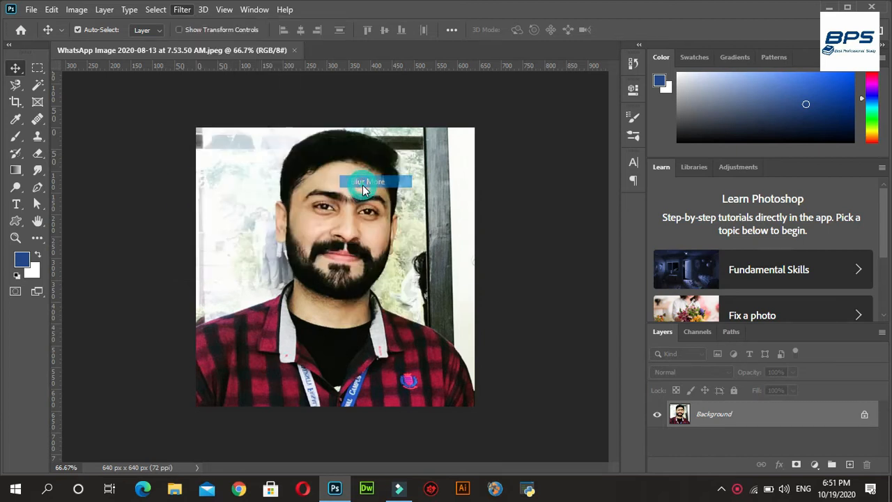
pyautogui.hotkey('ctrl', '+')
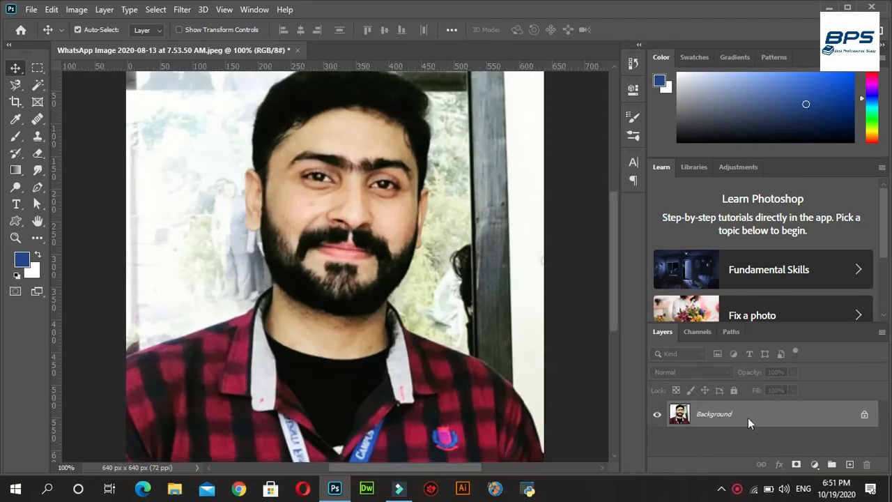
pyautogui.hotkey('ctrl', 'z')
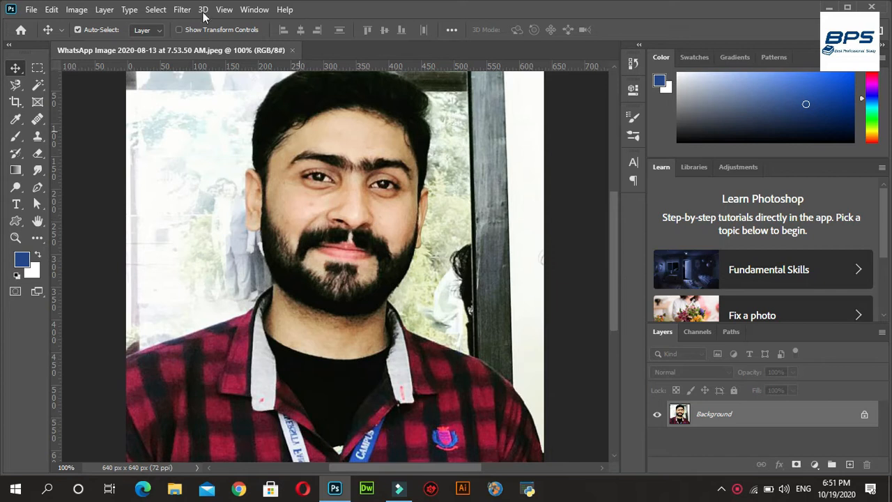
# Step: Apply the Blur More filter directly to the Background layer
pyautogui.click(182, 10)
pyautogui.moveTo(241, 171)
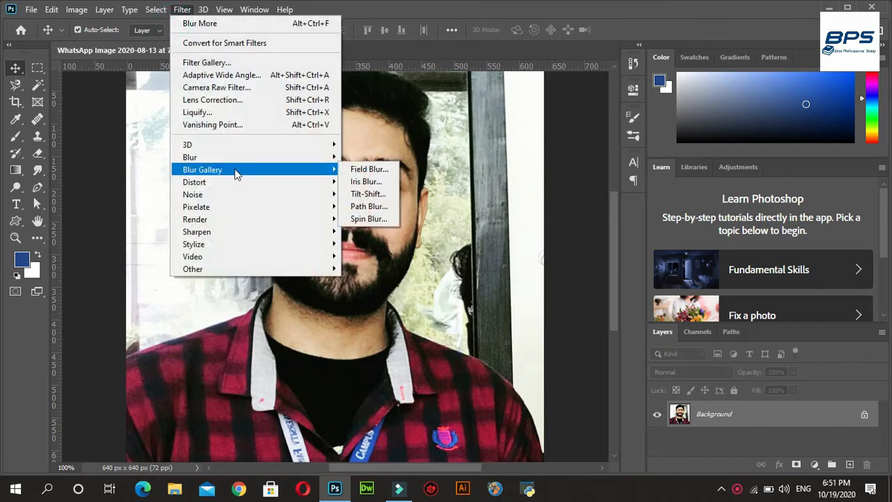
pyautogui.moveTo(223, 159)
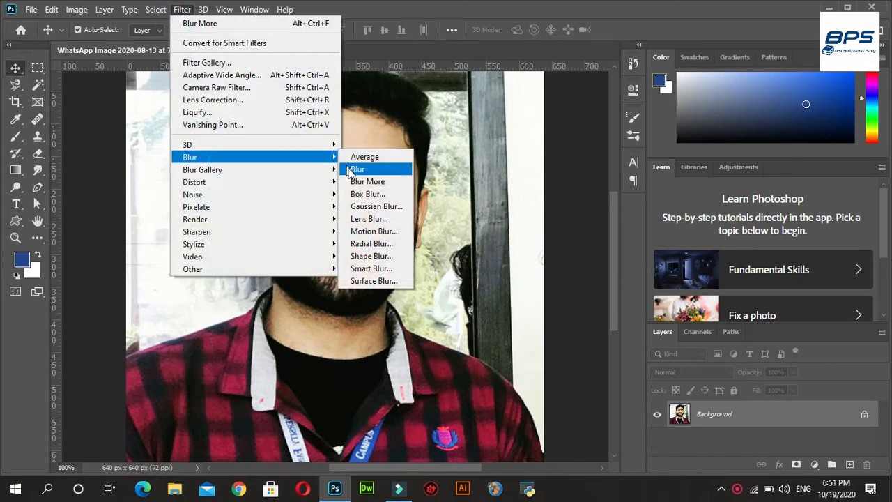
pyautogui.click(361, 183)
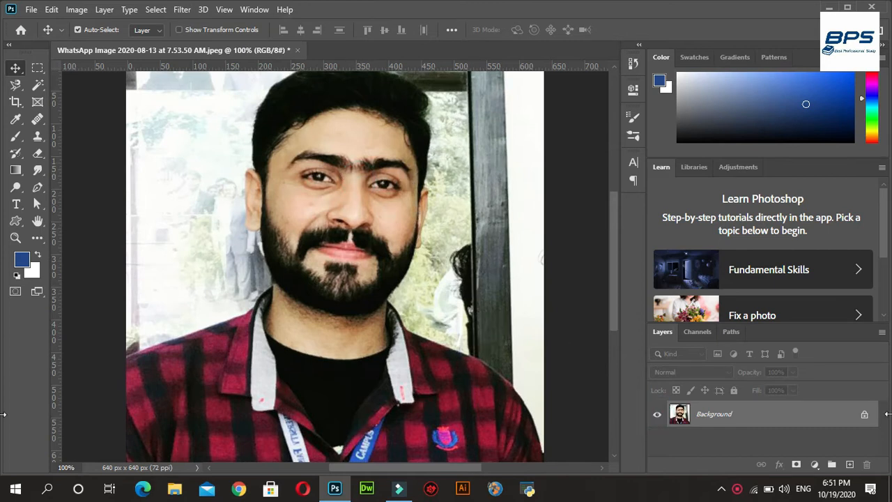
# Step: Unlock the Background layer, try hiding and showing it, and undo back to the locked Background
pyautogui.click(864, 416)
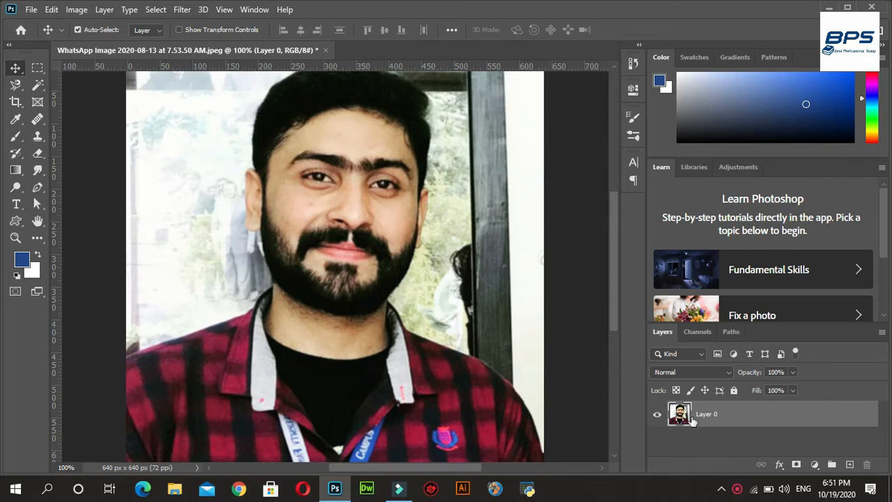
pyautogui.click(657, 414)
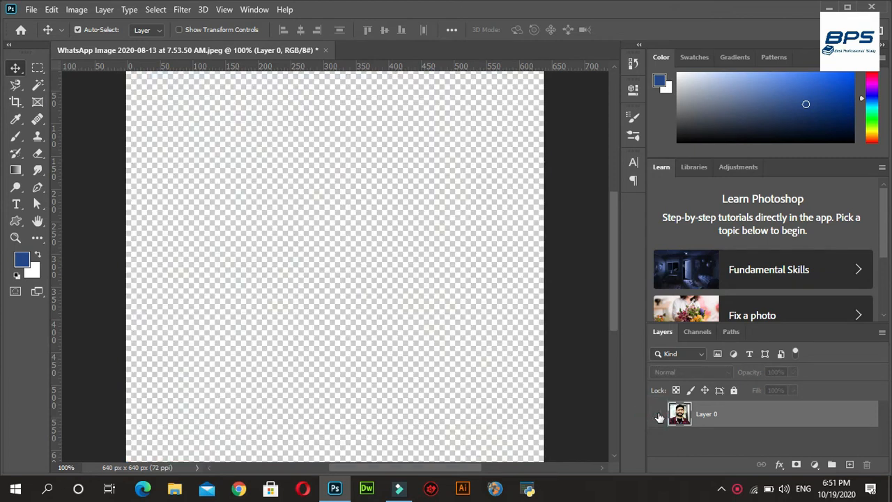
pyautogui.click(657, 415)
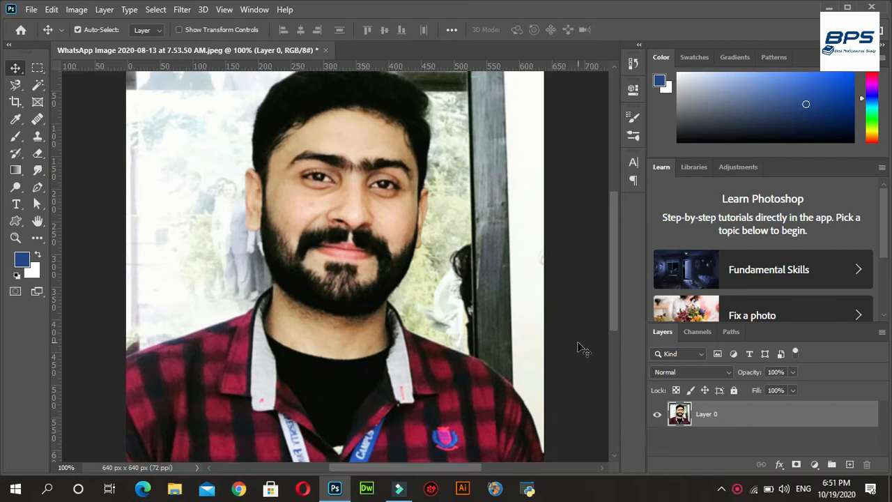
pyautogui.hotkey('ctrl', ',')
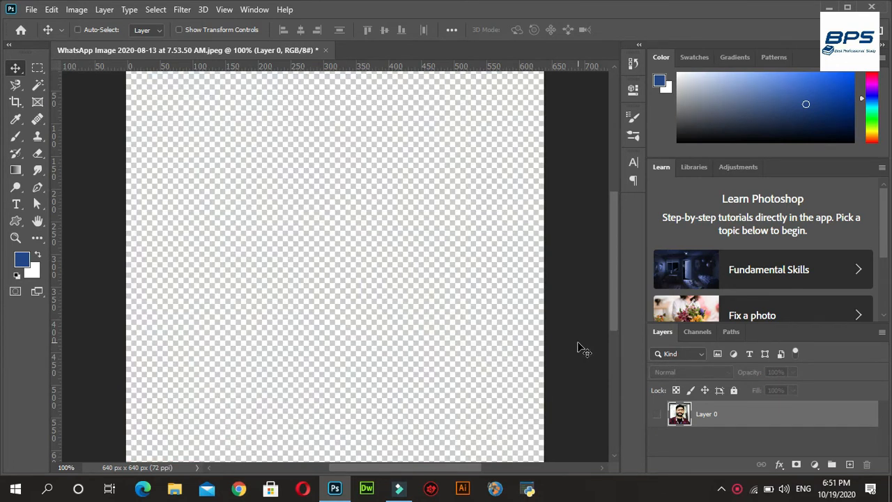
pyautogui.hotkey('ctrl', 'z')
pyautogui.hotkey('ctrl', 'z')
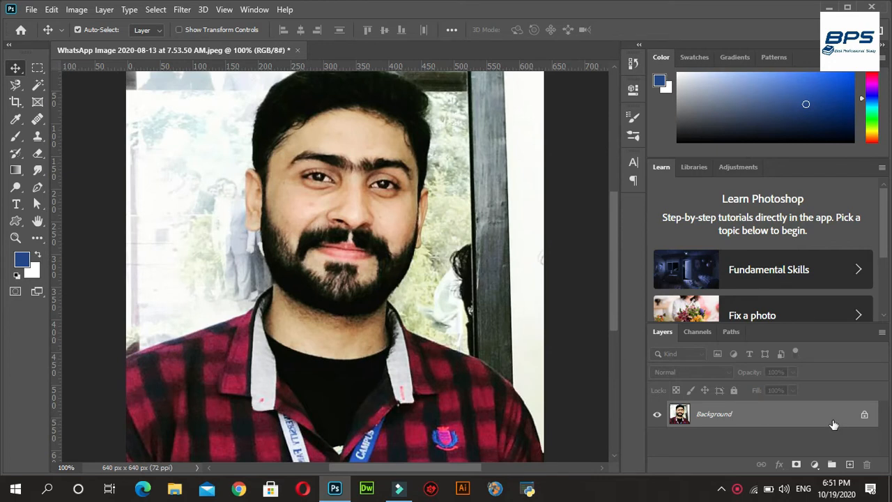
# Step: Unlock the Background layer and convert the resulting layer to a smart object
pyautogui.click(862, 418)
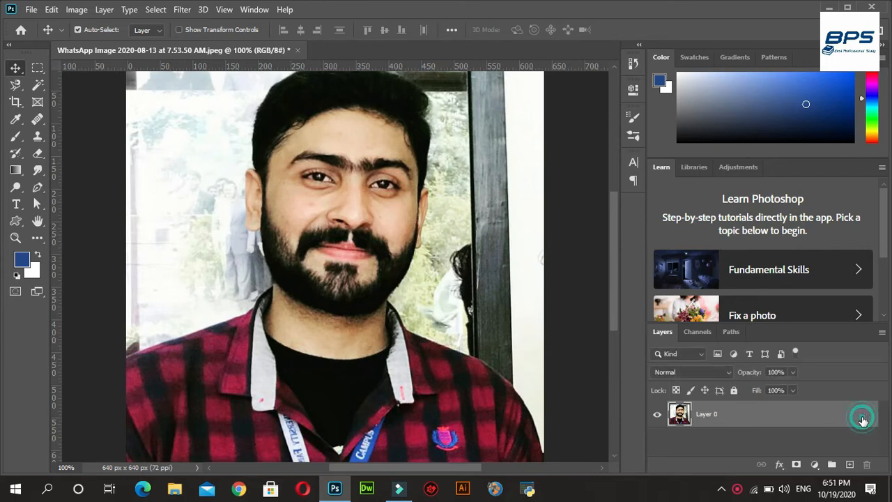
pyautogui.rightClick(758, 416)
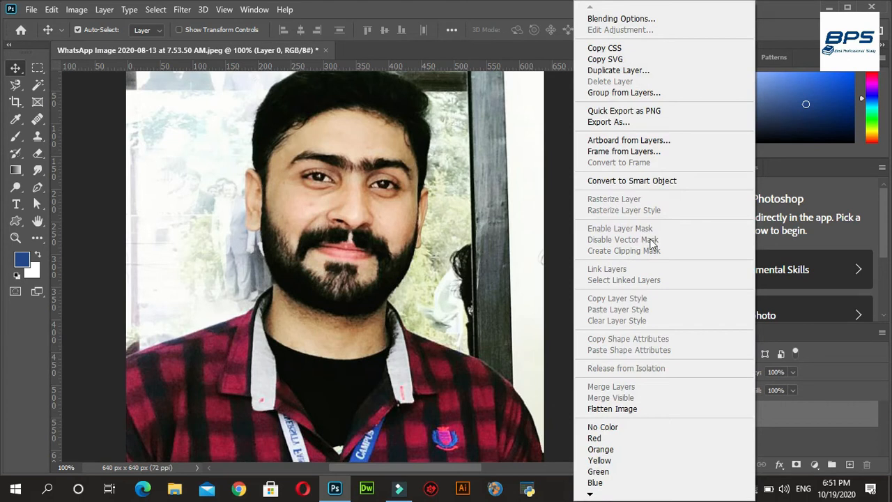
pyautogui.click(643, 179)
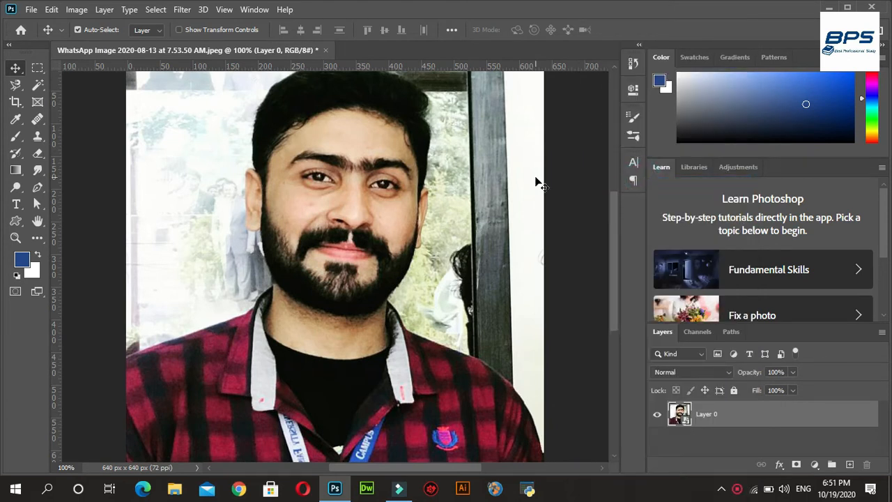
# Step: Apply Blur More to Layer 0 as a smart filter, and hide and show the layer to check it
pyautogui.click(183, 10)
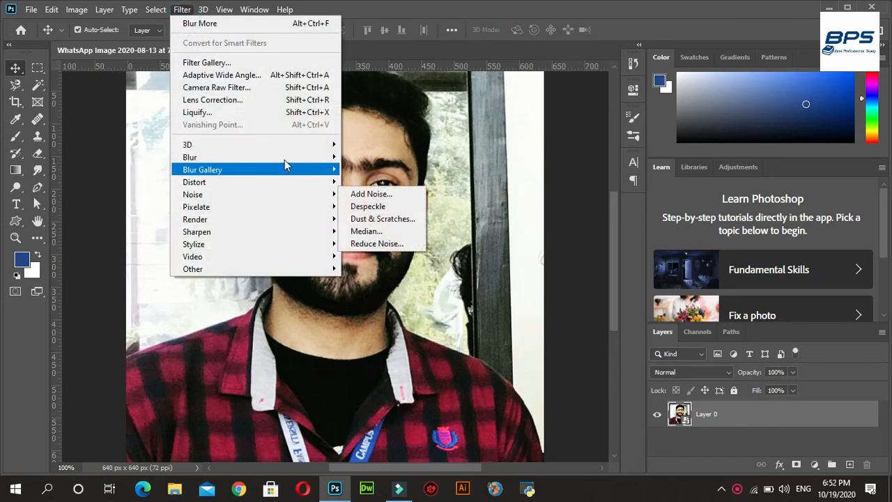
pyautogui.moveTo(285, 157)
pyautogui.click(375, 180)
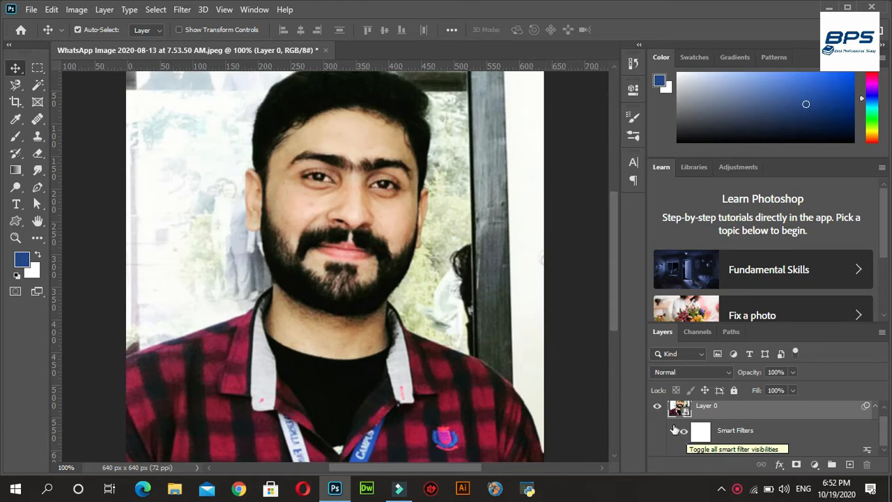
pyautogui.click(658, 410)
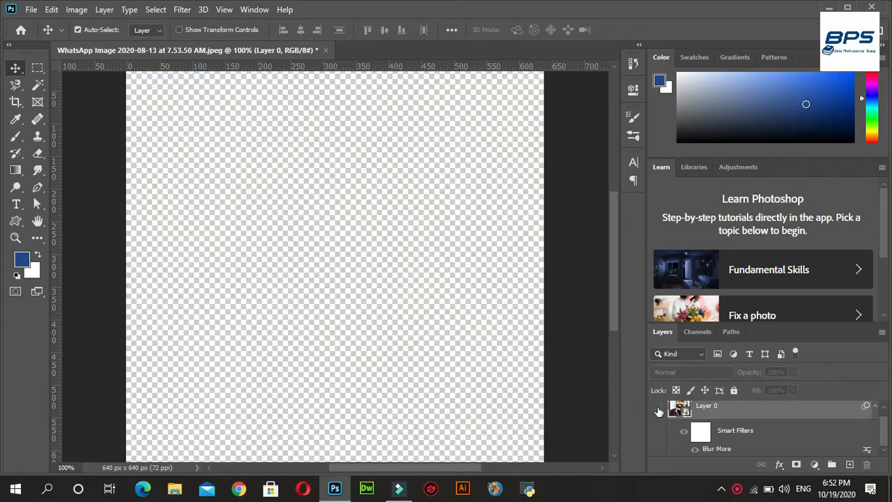
pyautogui.click(657, 410)
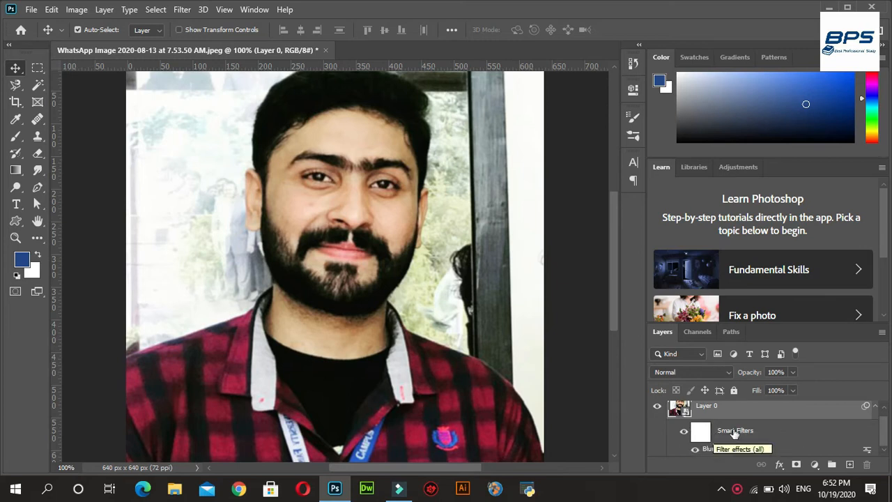
# Step: Toggle the visibility of all smart filters on Layer 0 several times to compare the photo, leaving them hidden
pyautogui.click(684, 433)
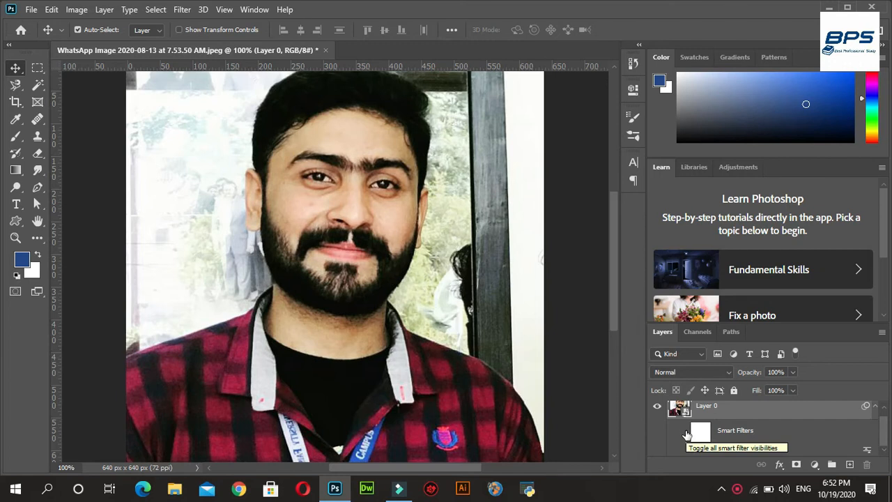
pyautogui.click(684, 434)
pyautogui.click(683, 433)
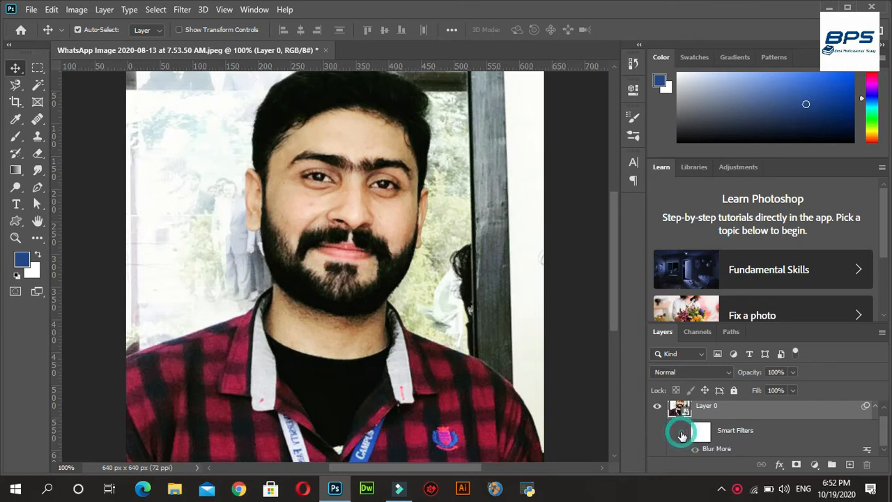
pyautogui.click(683, 434)
pyautogui.click(685, 433)
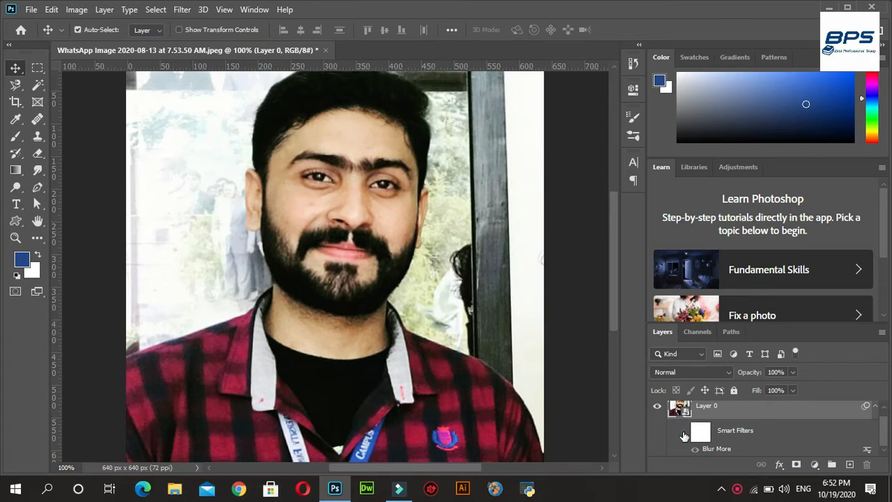
pyautogui.click(882, 423)
pyautogui.moveTo(883, 425); pyautogui.dragTo(883, 419)
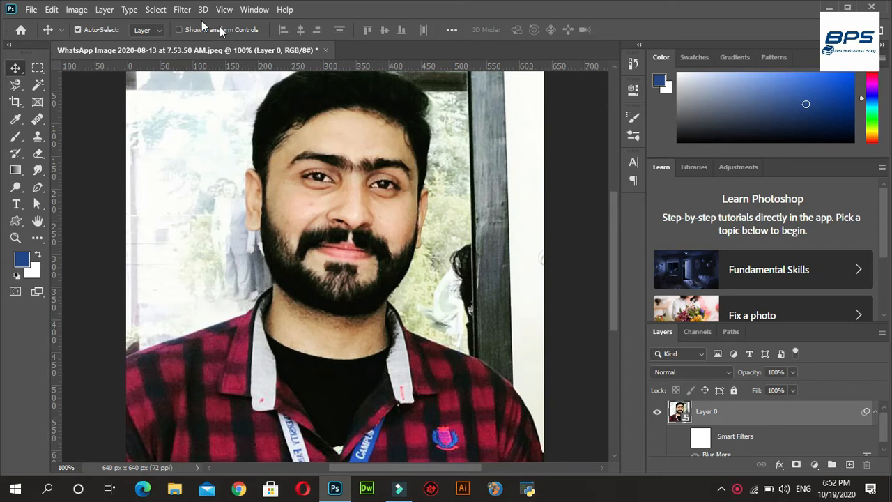
# Step: Try an Iris Blur with its focus ellipse moved up to the middle of the face, and cancel it
pyautogui.click(184, 11)
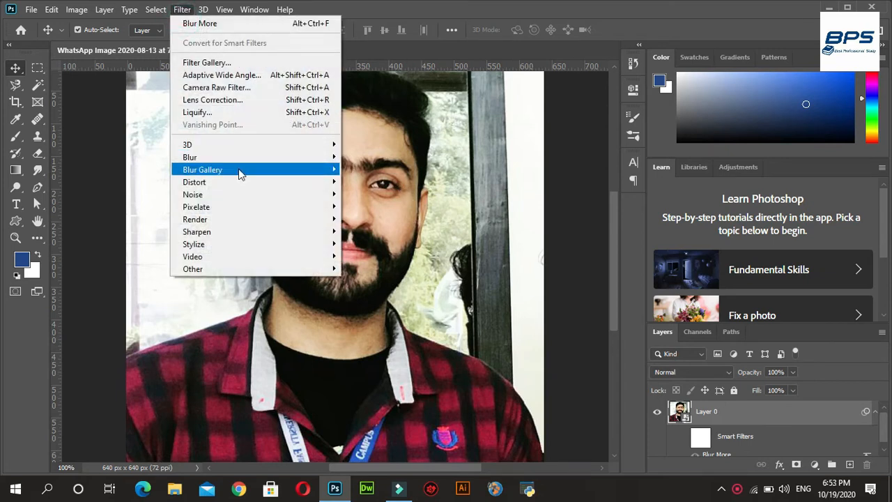
pyautogui.moveTo(272, 179)
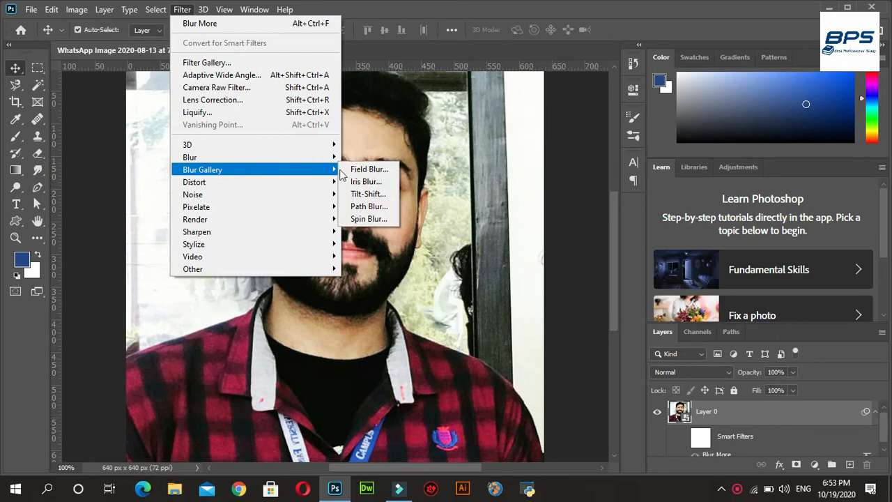
pyautogui.click(366, 181)
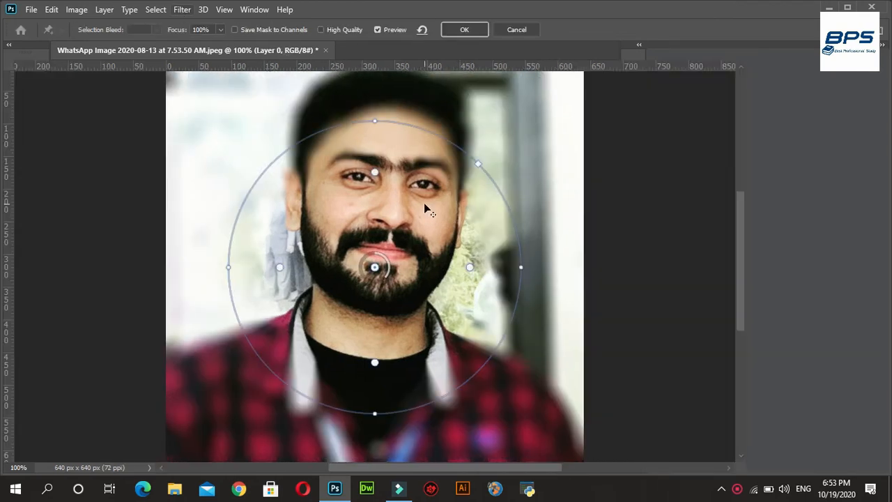
pyautogui.click(882, 45)
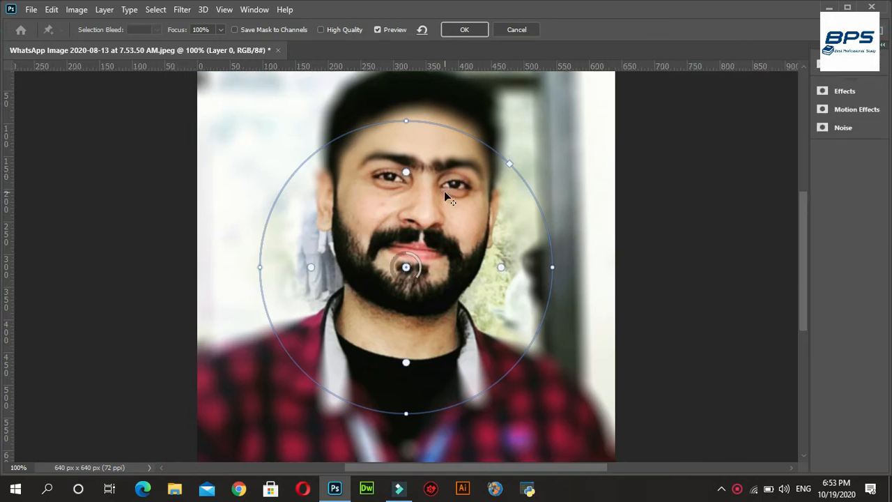
pyautogui.moveTo(407, 270); pyautogui.dragTo(419, 232)
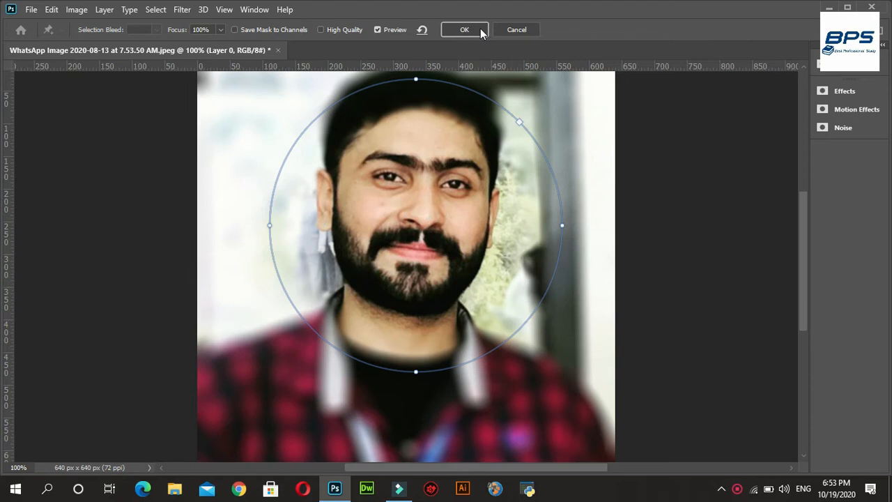
pyautogui.click(516, 30)
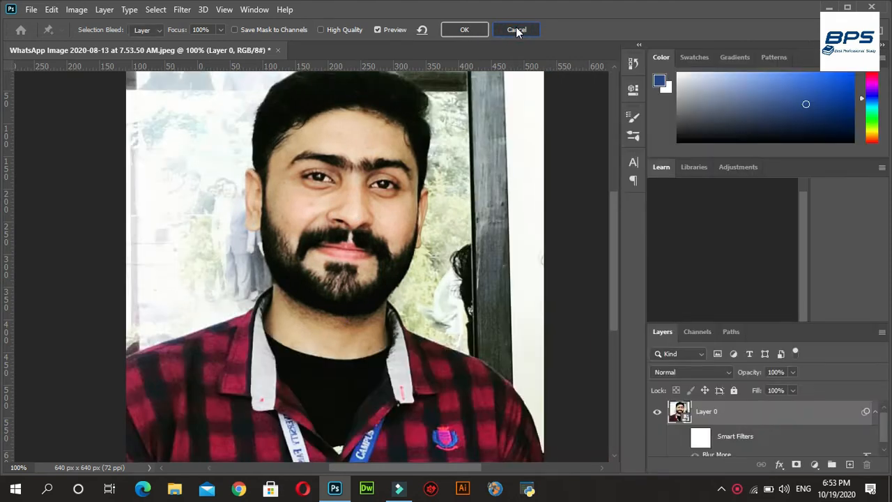
# Step: Apply the Sharpen filter to the Layer 0 smart object
pyautogui.click(182, 9)
pyautogui.moveTo(244, 194)
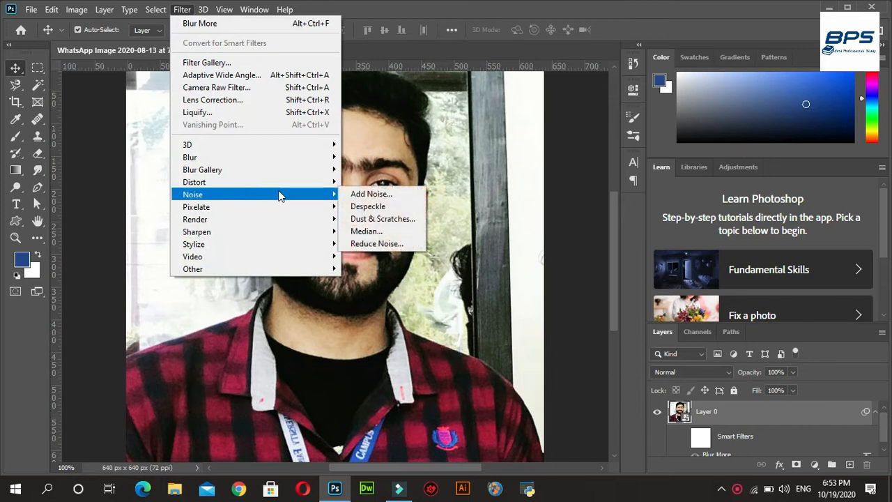
pyautogui.moveTo(272, 211)
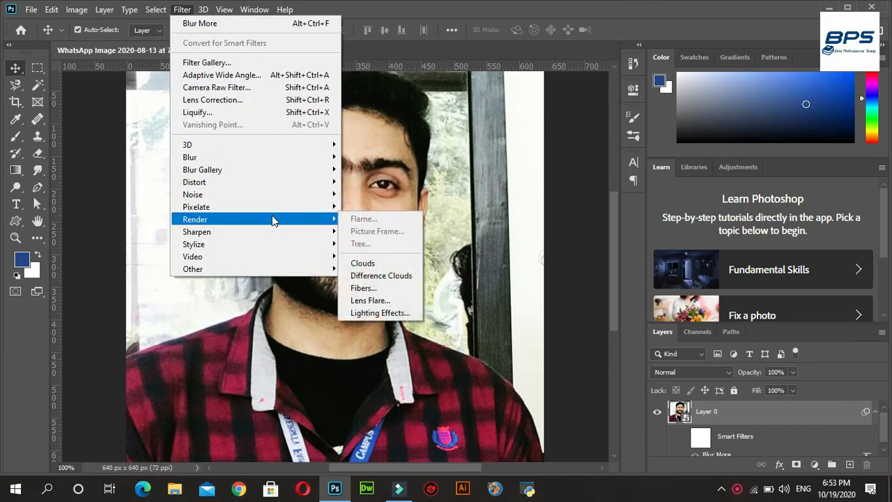
pyautogui.moveTo(314, 233)
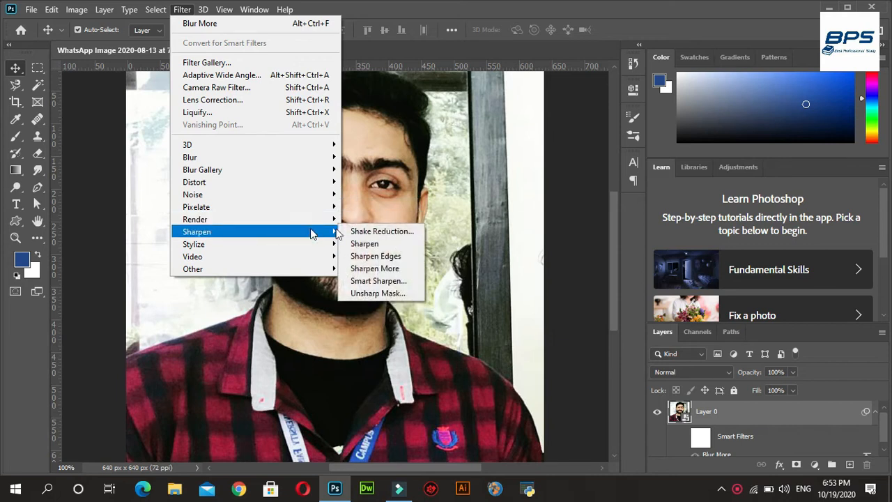
pyautogui.click(365, 244)
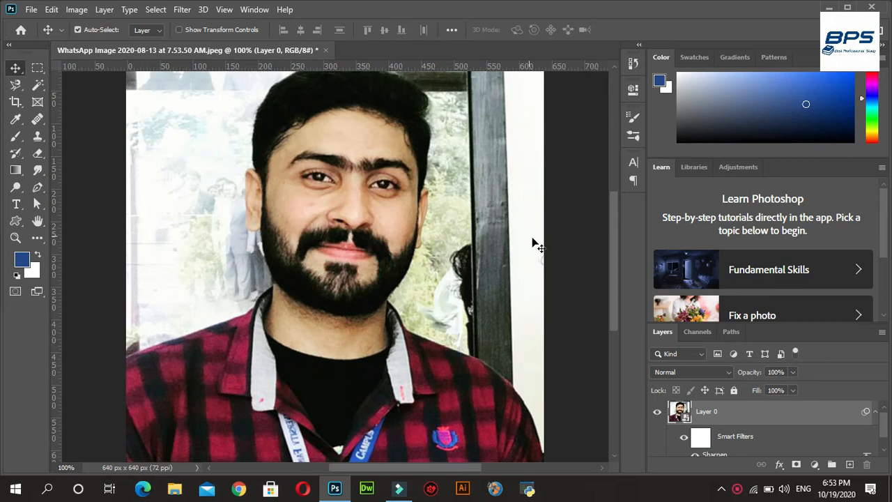
# Step: Open the blending options of the Sharpen smart filter and try the Dissolve and Darker Color modes
pyautogui.moveTo(883, 421); pyautogui.dragTo(887, 446)
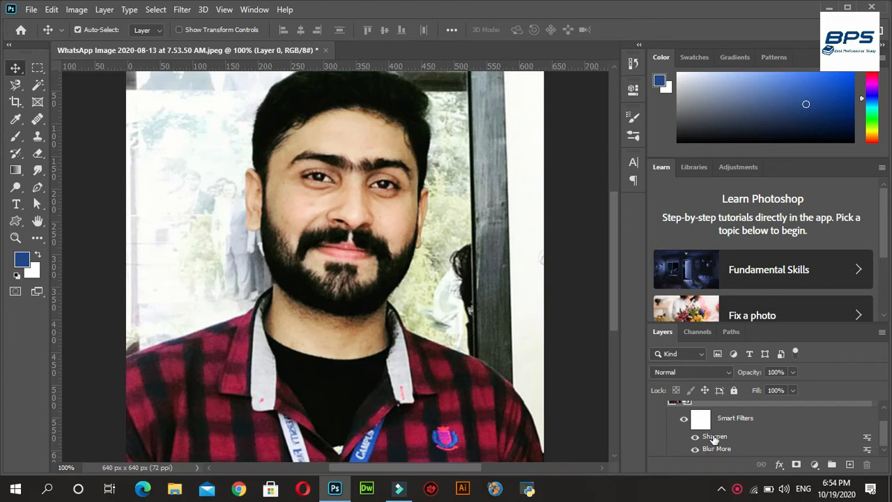
pyautogui.doubleClick(867, 437)
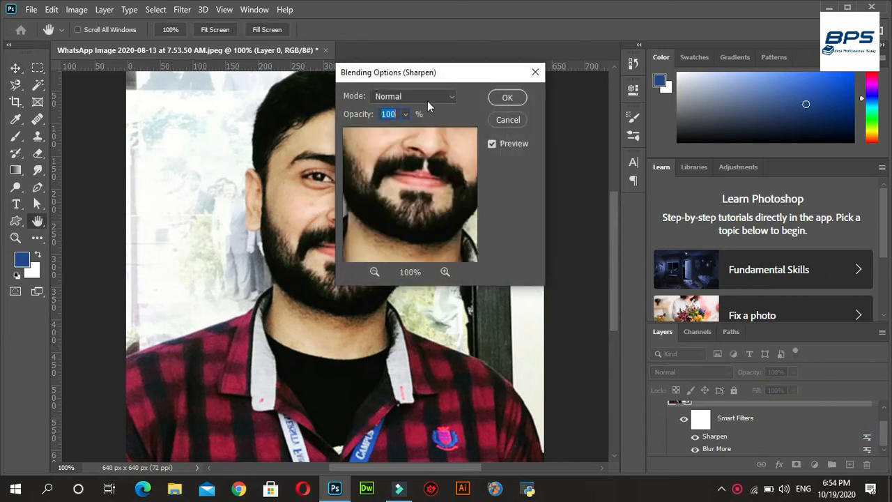
pyautogui.click(446, 98)
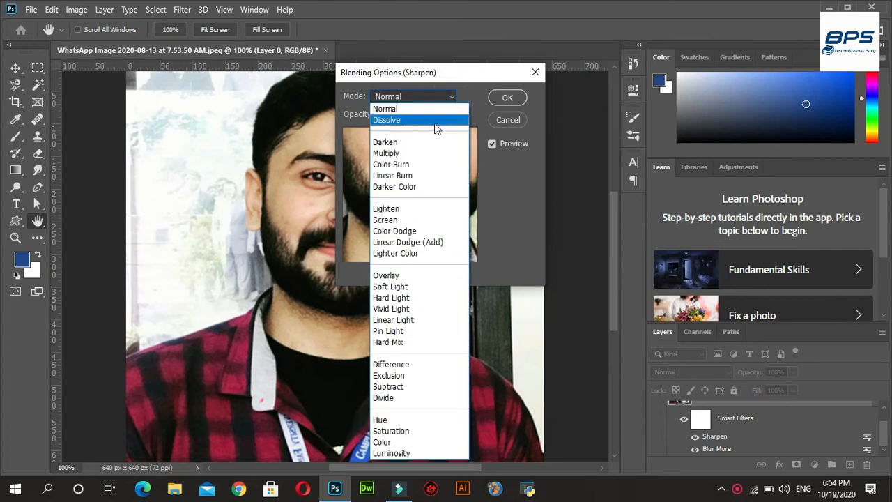
pyautogui.click(434, 121)
pyautogui.click(450, 98)
pyautogui.click(418, 185)
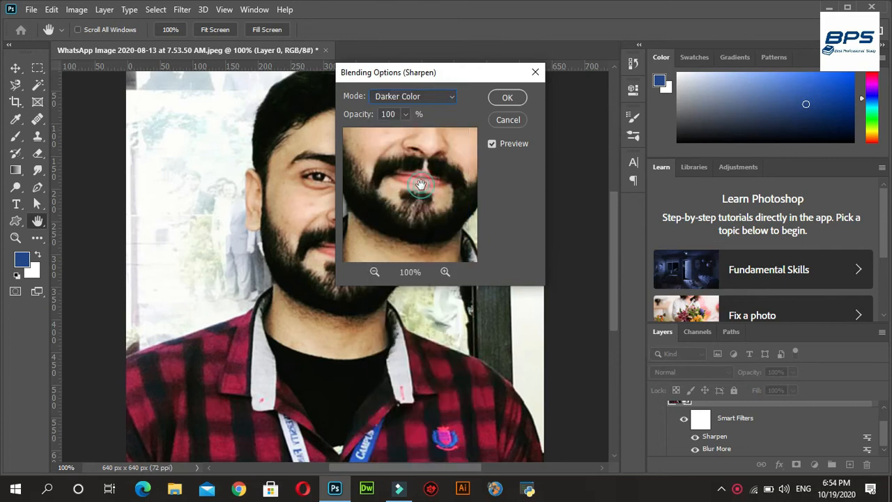
pyautogui.click(492, 144)
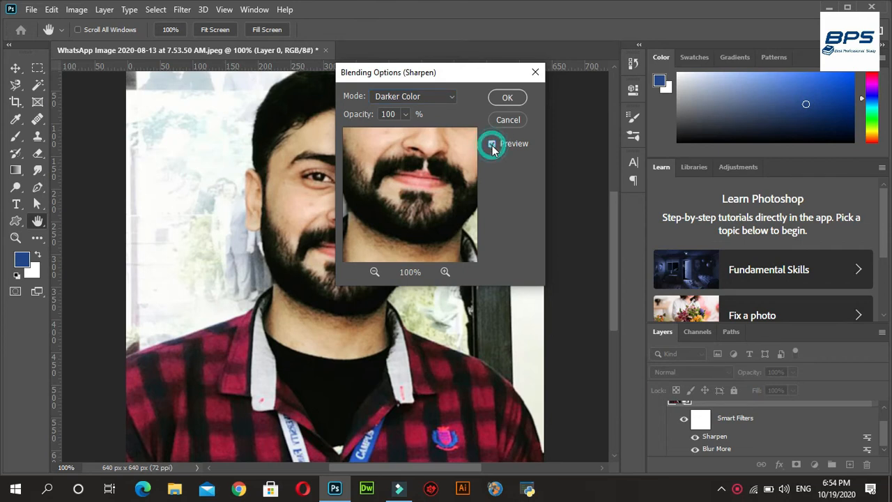
# Step: Try the Vivid Light, Linear Light, Soft Light and Divide modes on the Sharpen smart filter and discard the changes
pyautogui.click(452, 97)
pyautogui.click(399, 308)
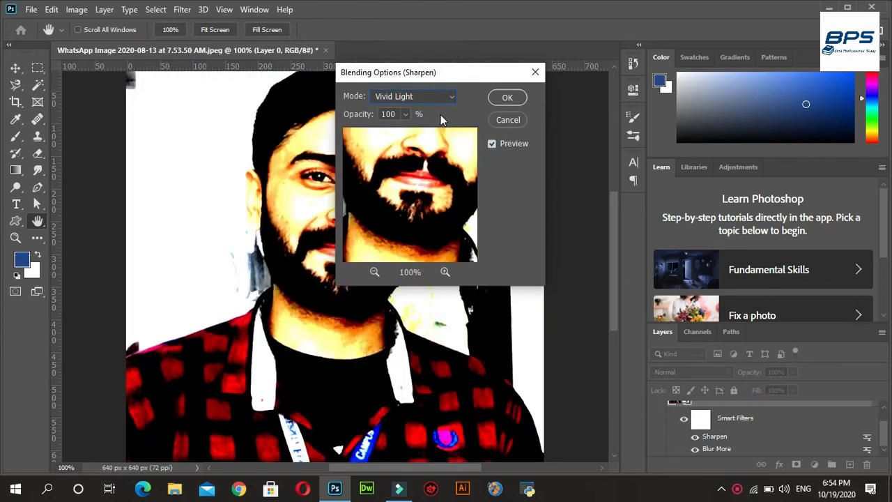
pyautogui.click(451, 97)
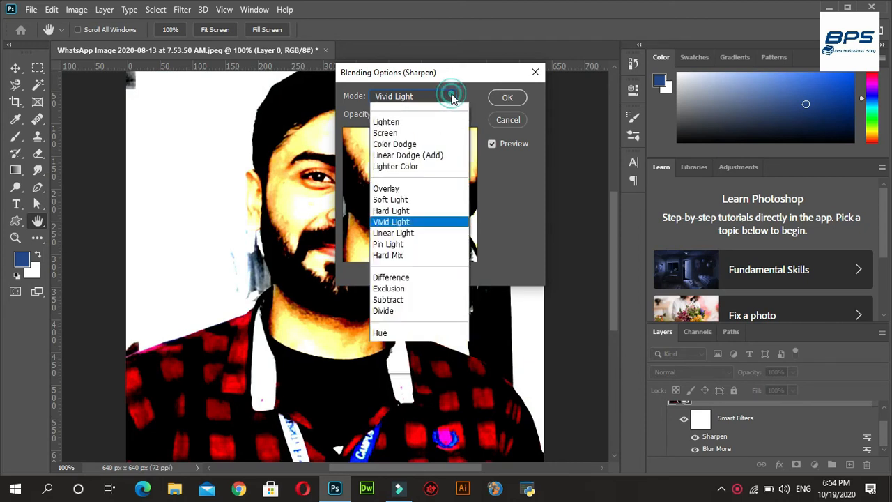
pyautogui.click(399, 320)
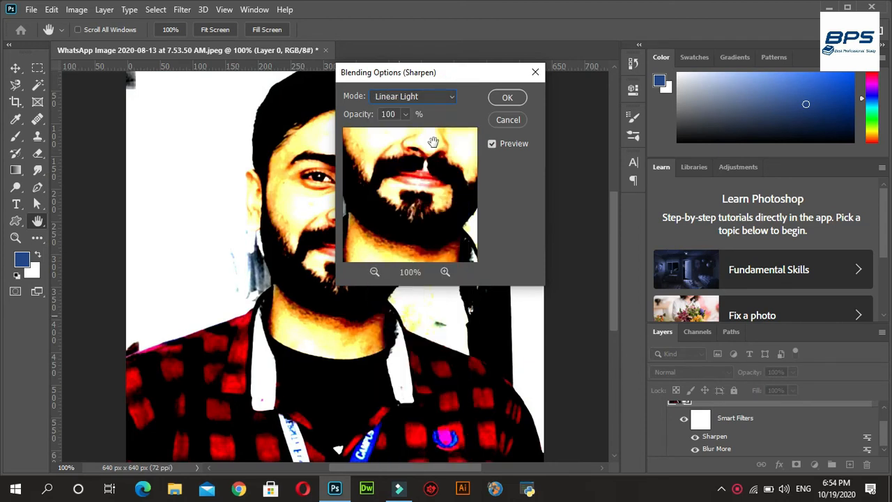
pyautogui.click(450, 97)
pyautogui.click(390, 287)
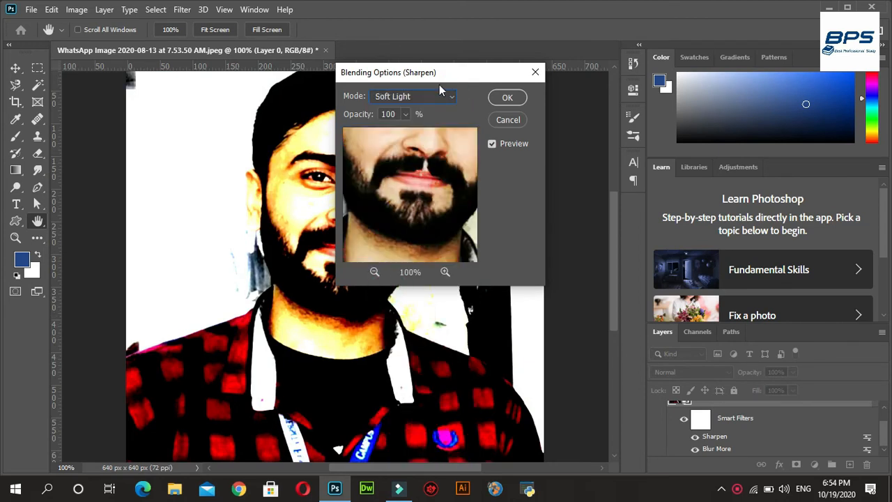
pyautogui.click(450, 96)
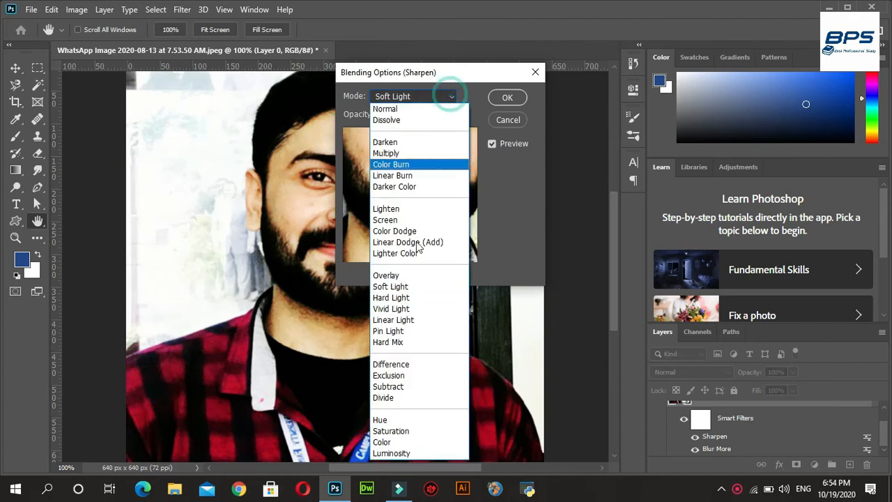
pyautogui.click(383, 397)
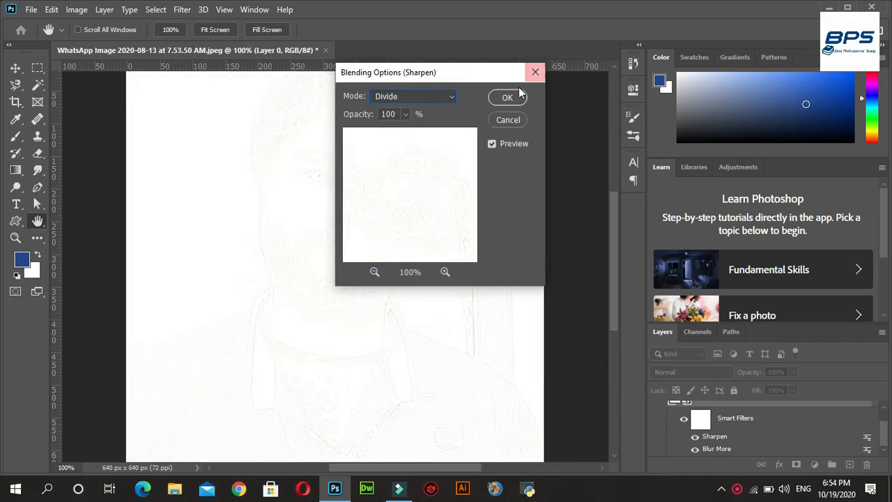
pyautogui.click(540, 71)
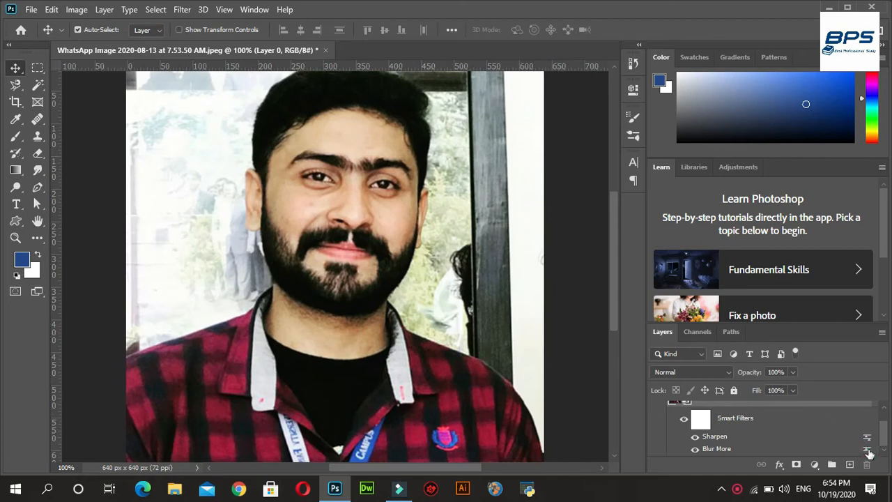
# Step: Try the Soft Light, Color Burn and Saturation modes on the Blur More smart filter and discard the changes
pyautogui.click(867, 450)
pyautogui.click(465, 201)
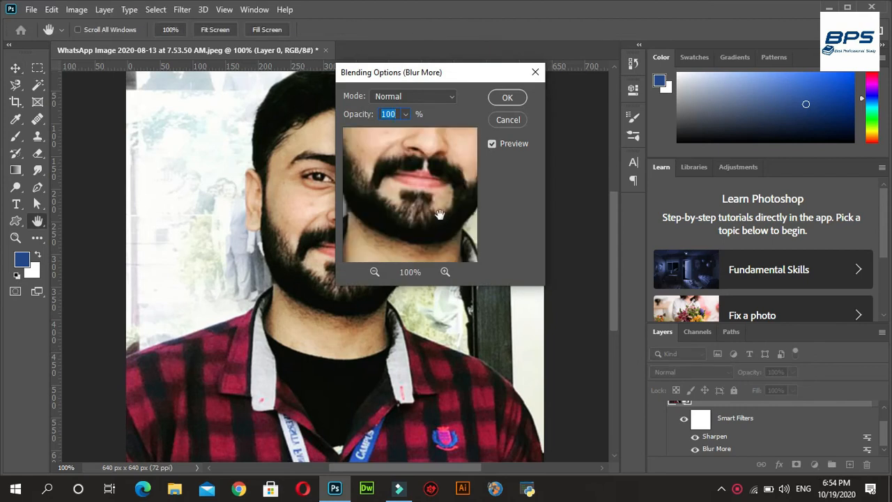
pyautogui.click(451, 96)
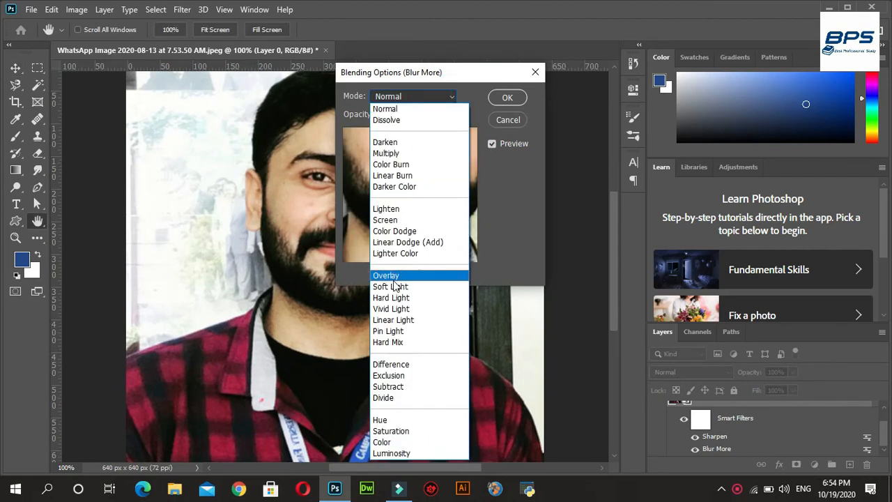
pyautogui.click(395, 283)
pyautogui.click(451, 97)
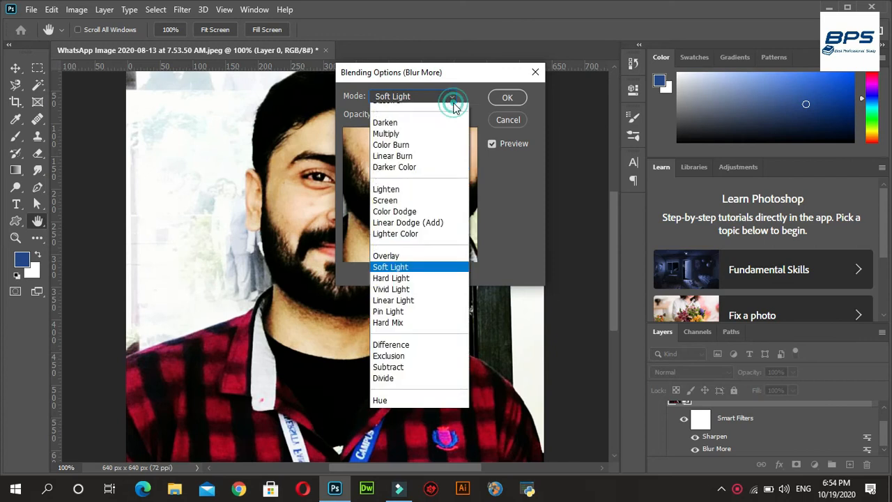
pyautogui.click(408, 166)
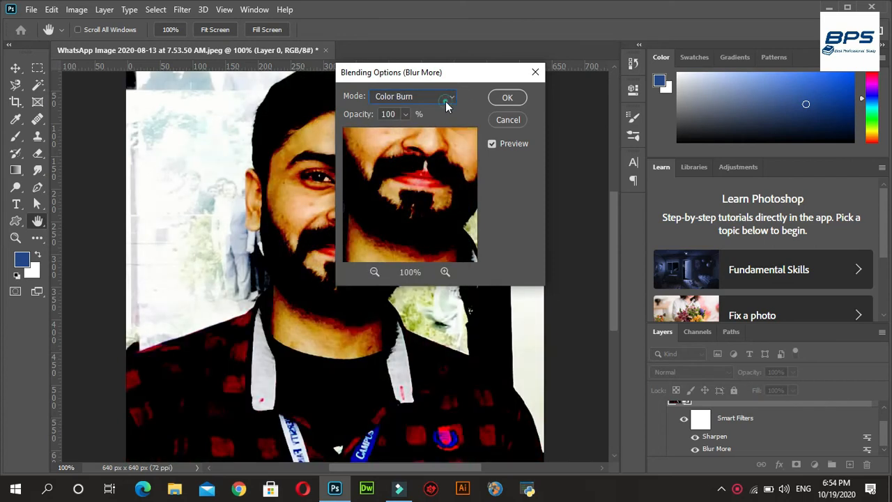
pyautogui.click(446, 103)
pyautogui.click(380, 426)
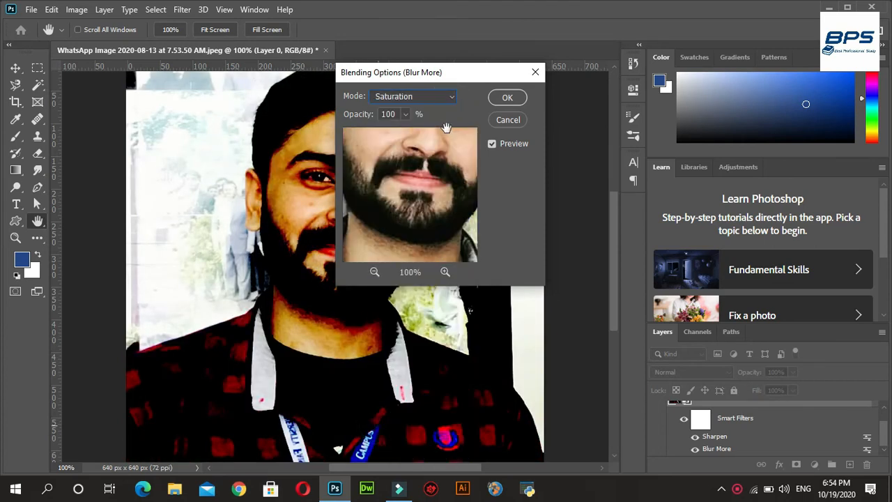
pyautogui.click(534, 72)
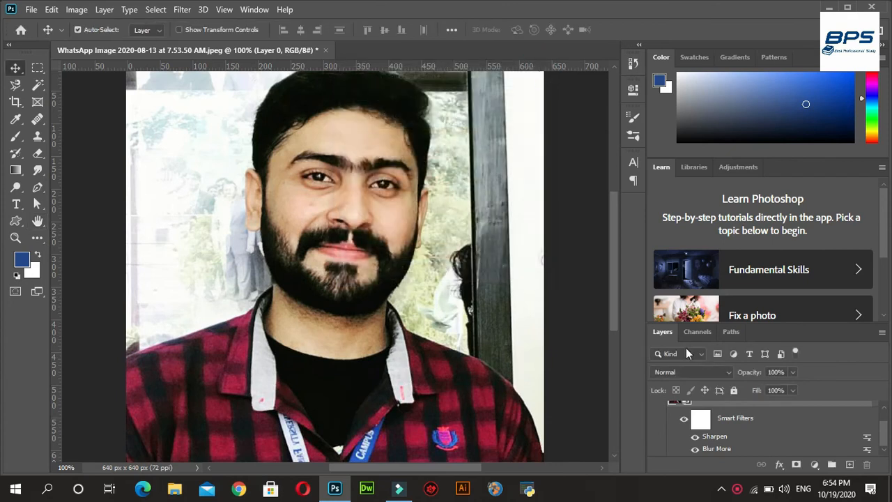
pyautogui.click(186, 10)
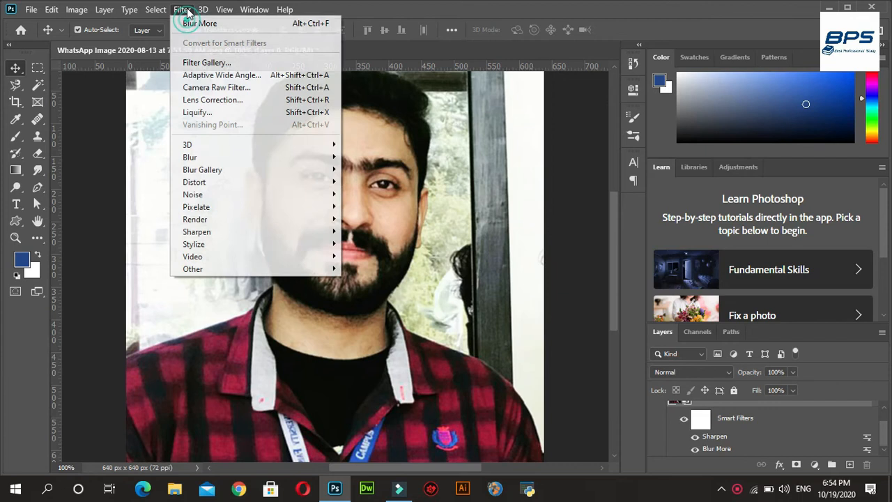
pyautogui.moveTo(245, 157)
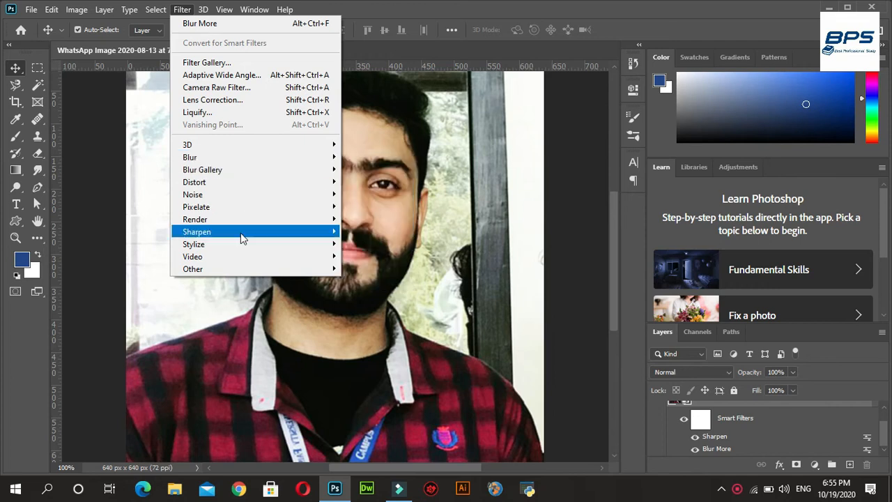
pyautogui.moveTo(270, 241)
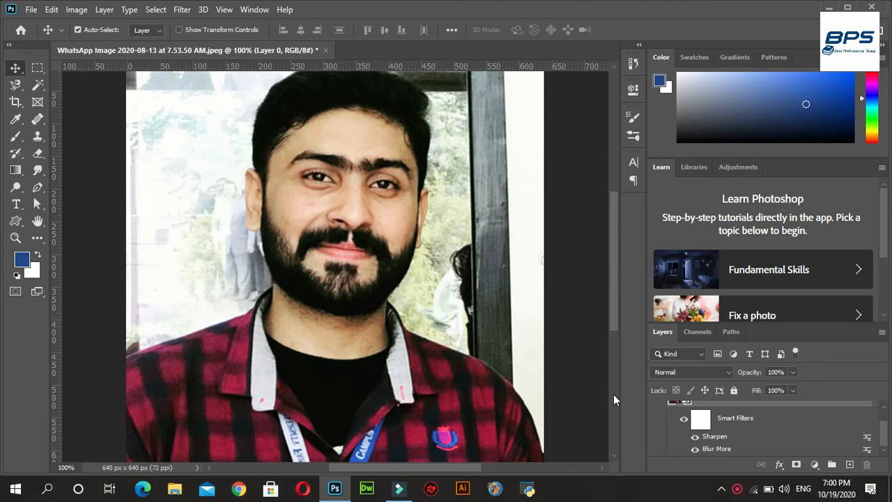
# Step: Try a Motion Blur with a distance of 25 pixels on Layer 0 and cancel it
pyautogui.click(183, 10)
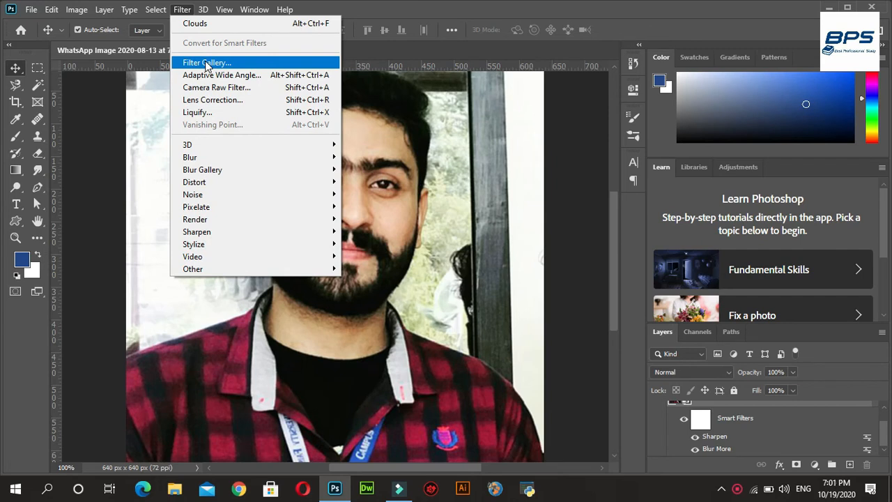
pyautogui.moveTo(196, 155)
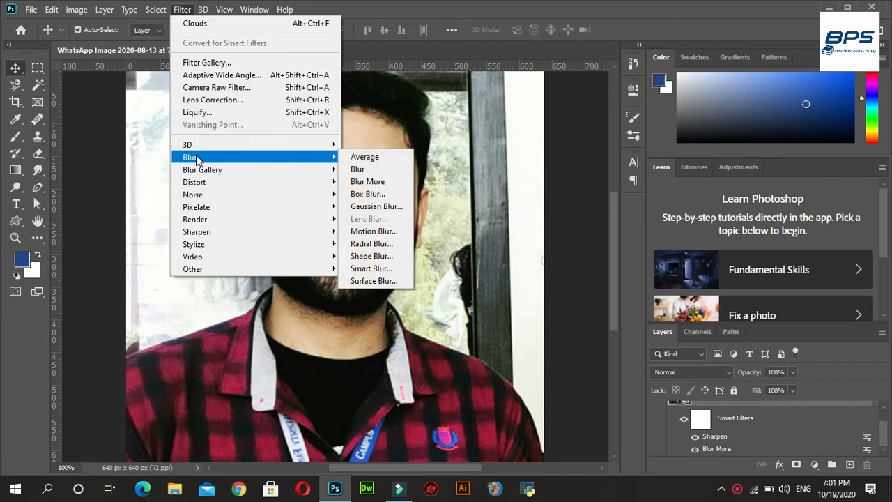
pyautogui.click(372, 232)
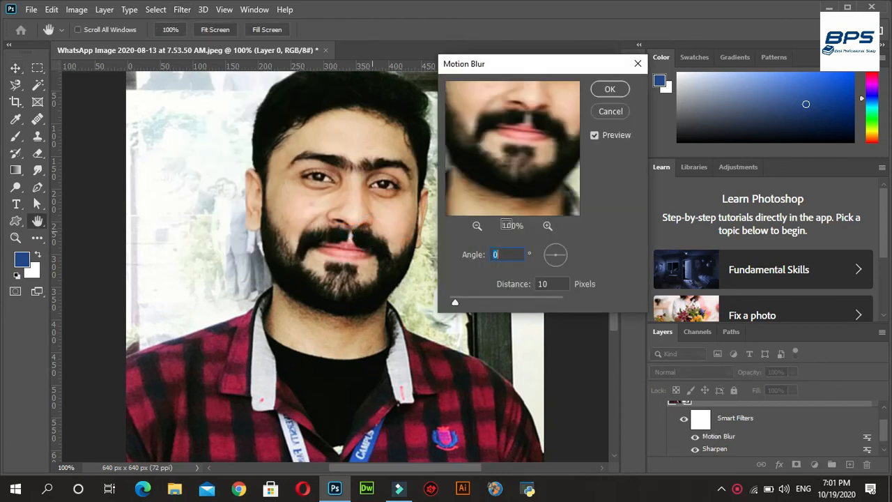
pyautogui.moveTo(453, 304); pyautogui.dragTo(465, 303)
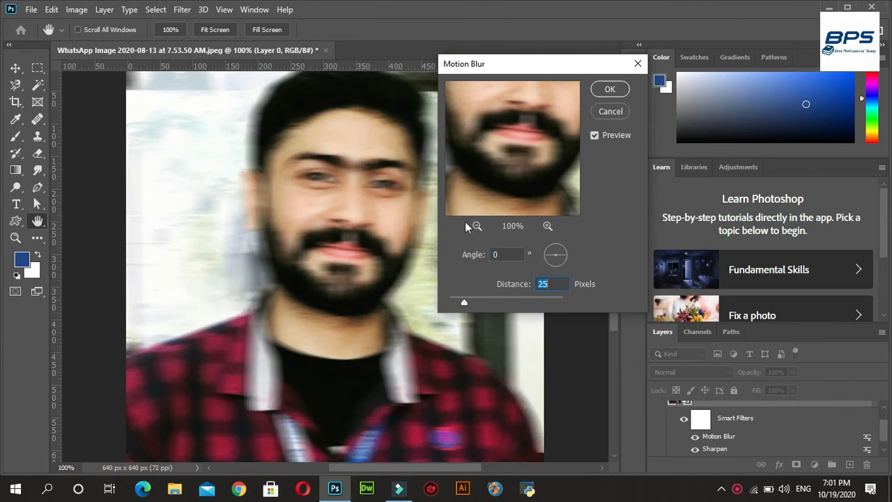
pyautogui.click(639, 65)
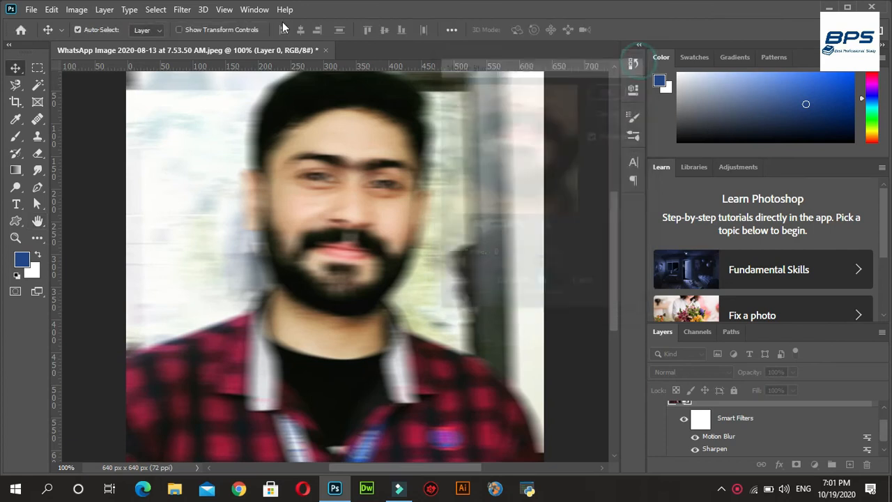
pyautogui.click(181, 10)
pyautogui.click(285, 165)
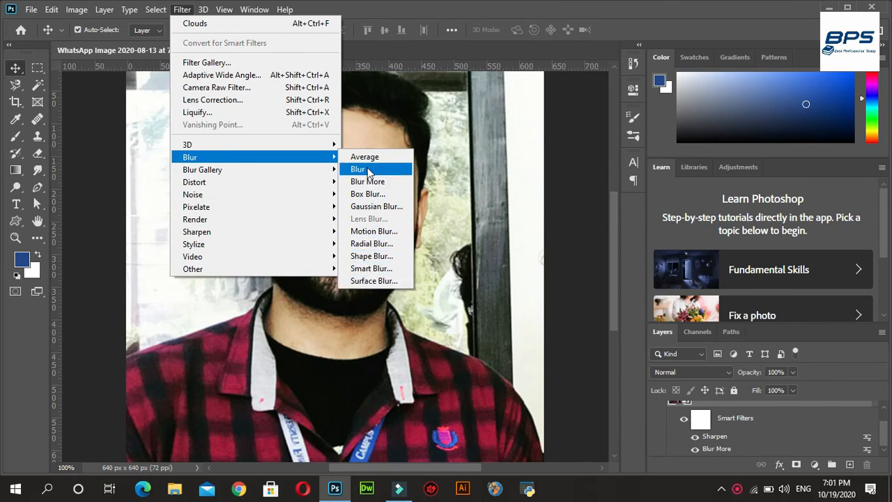
pyautogui.moveTo(275, 177)
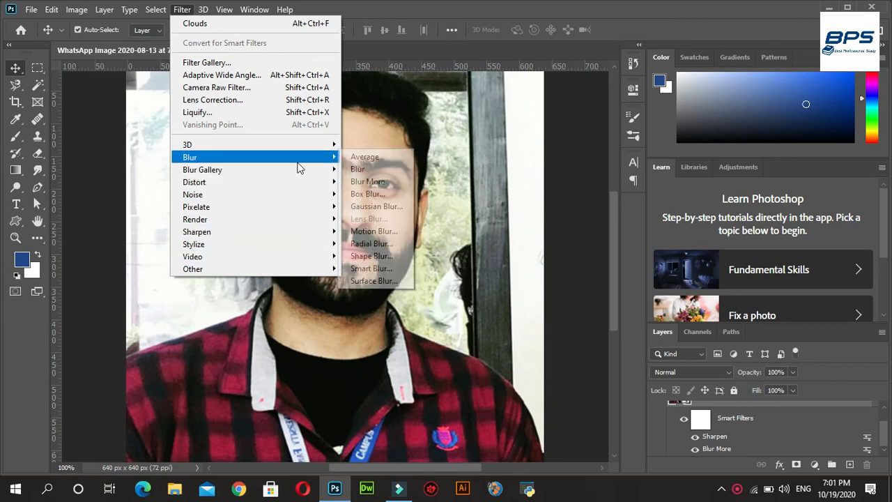
pyautogui.click(184, 13)
pyautogui.click(224, 9)
pyautogui.click(413, 9)
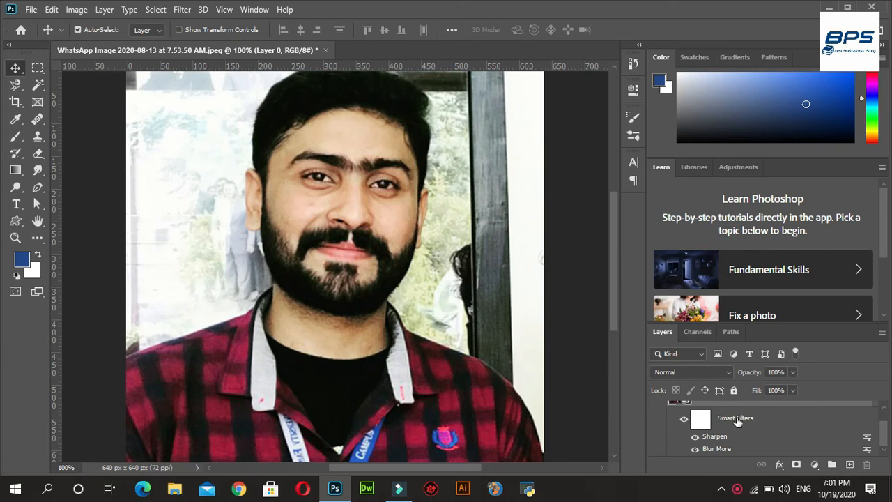
# Step: Hide both the Sharpen and Blur More smart filters of Layer 0, and show them again to compare the photo
pyautogui.click(886, 412)
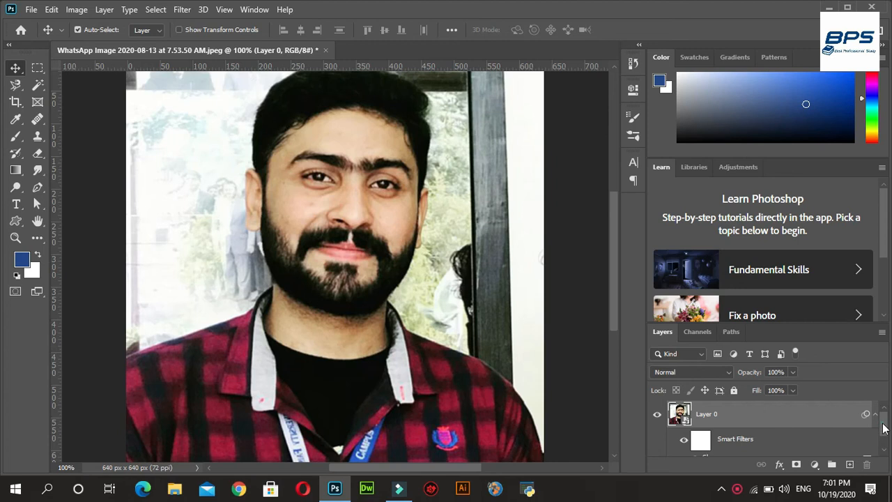
pyautogui.scroll(-1, 877, 427)
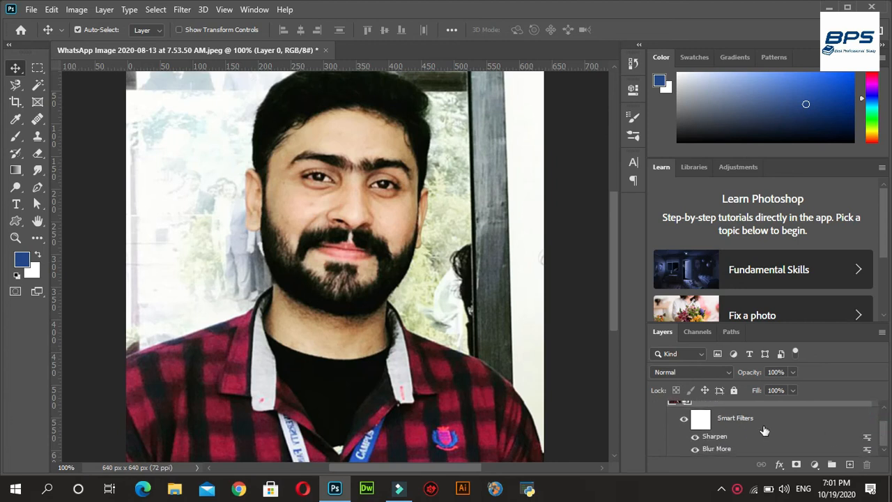
pyautogui.click(695, 438)
pyautogui.click(694, 450)
pyautogui.click(695, 437)
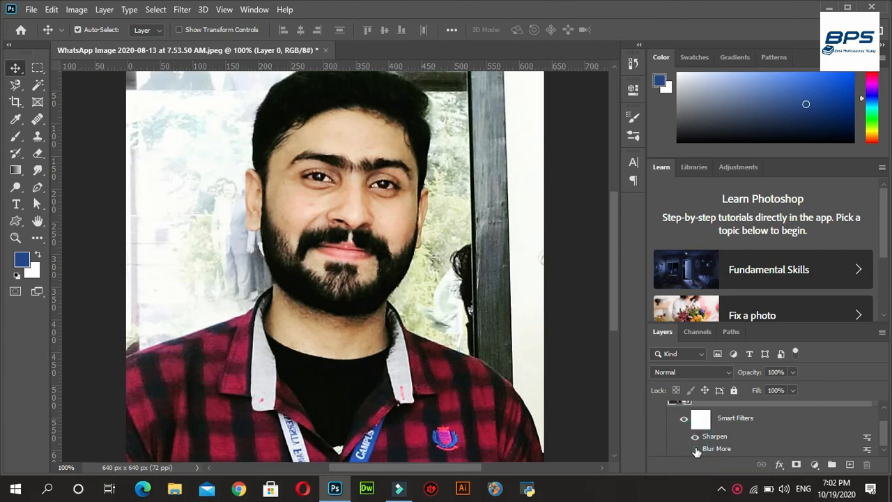
pyautogui.click(695, 449)
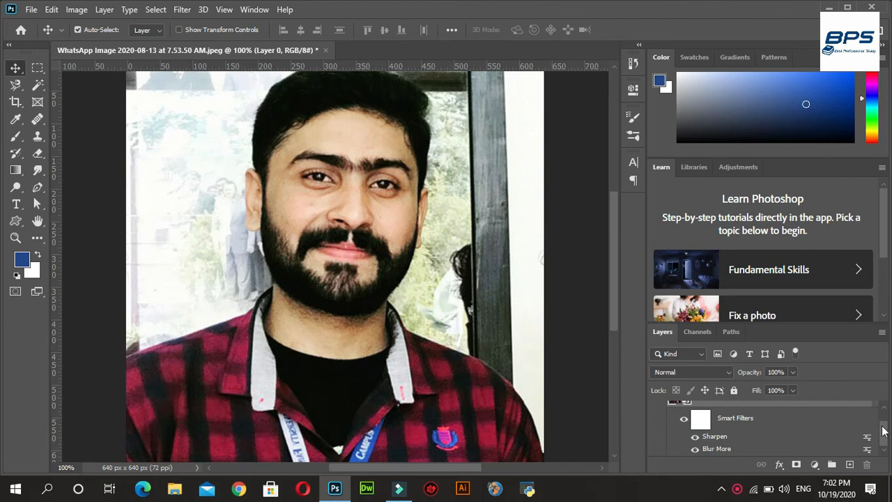
# Step: Check each smart filter's effect separately by hiding and restoring Sharpen first and Blur More second
pyautogui.scroll(2, 882, 429)
pyautogui.scroll(-2, 883, 428)
pyautogui.click(694, 437)
pyautogui.click(695, 437)
pyautogui.click(694, 449)
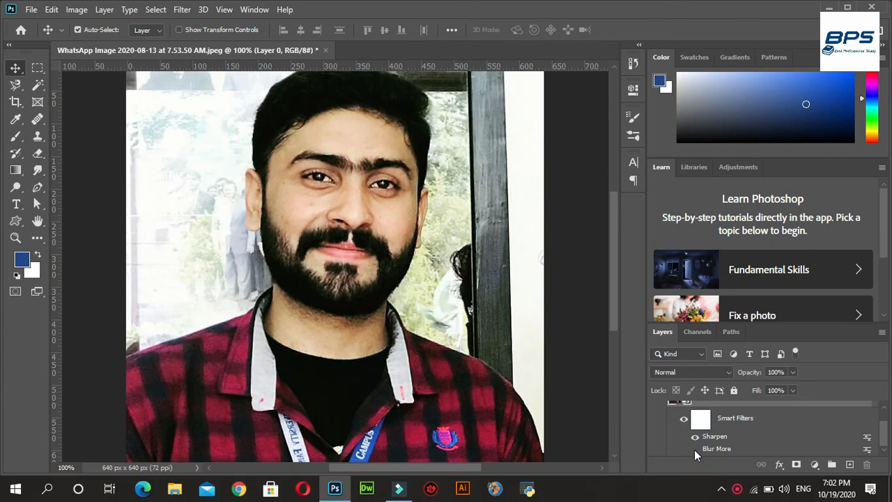
pyautogui.click(694, 450)
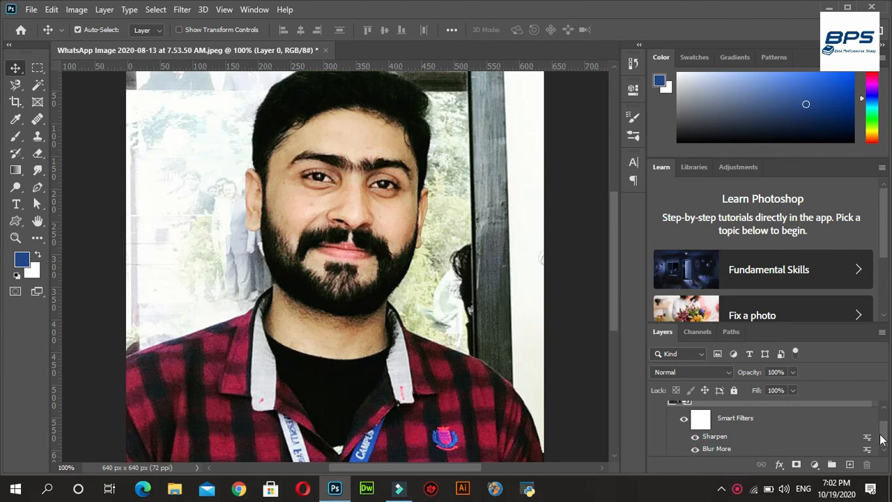
# Step: Hide the whole Layer 0 smart object and make it visible again
pyautogui.moveTo(881, 431); pyautogui.dragTo(884, 421)
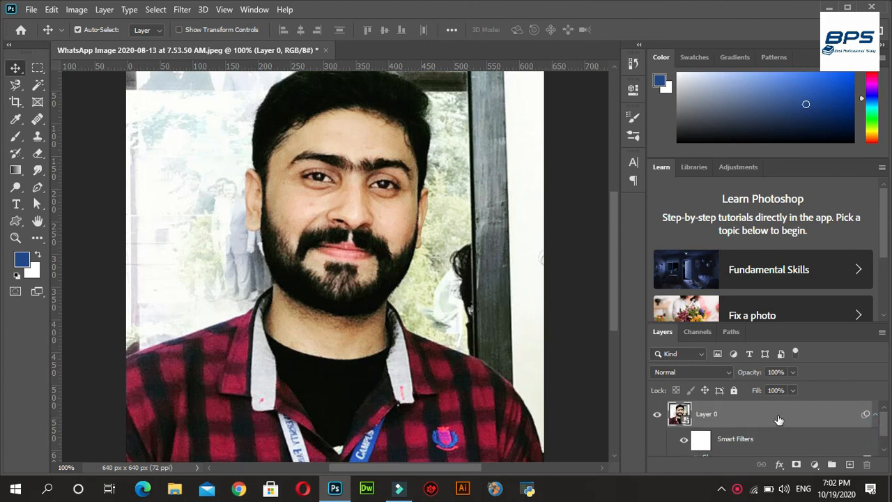
pyautogui.click(657, 414)
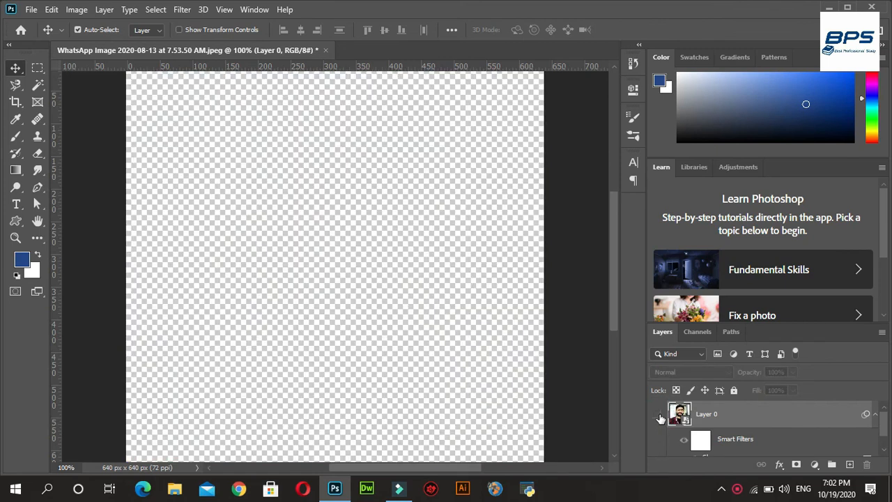
pyautogui.click(657, 414)
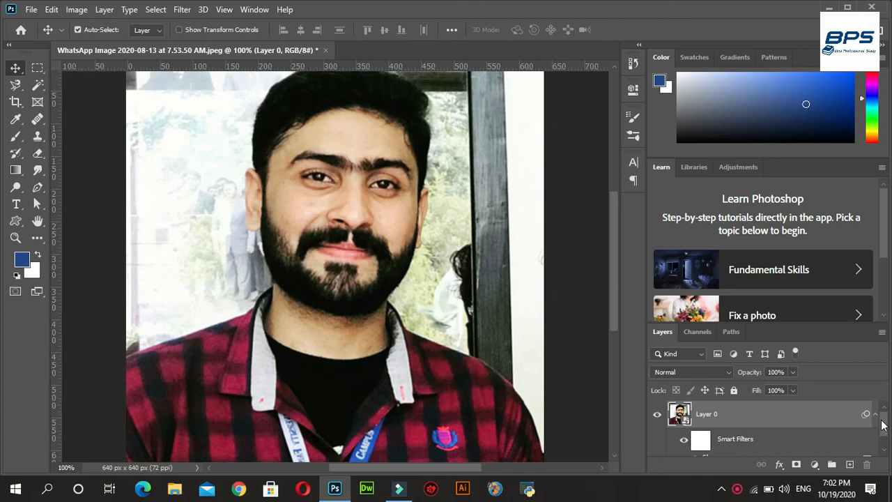
# Step: Switch the Sharpen smart filter off and back on to compare its effect on the portrait
pyautogui.moveTo(883, 427); pyautogui.dragTo(884, 439)
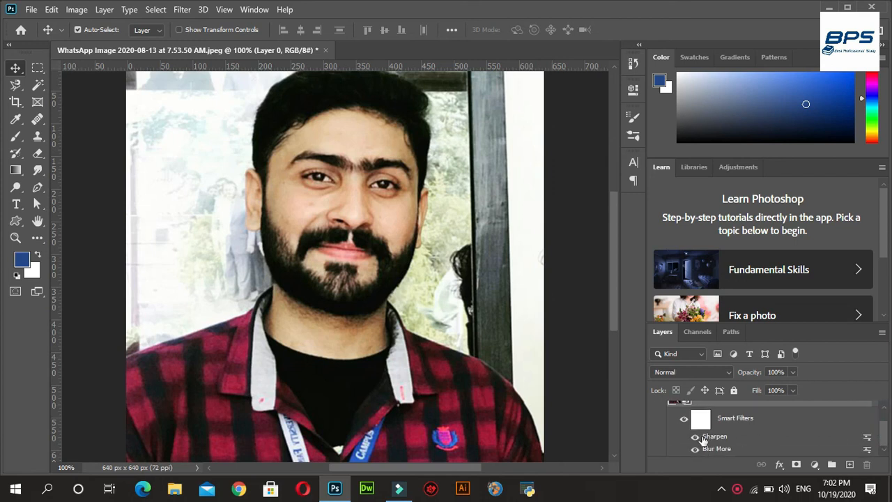
pyautogui.click(695, 438)
pyautogui.click(694, 437)
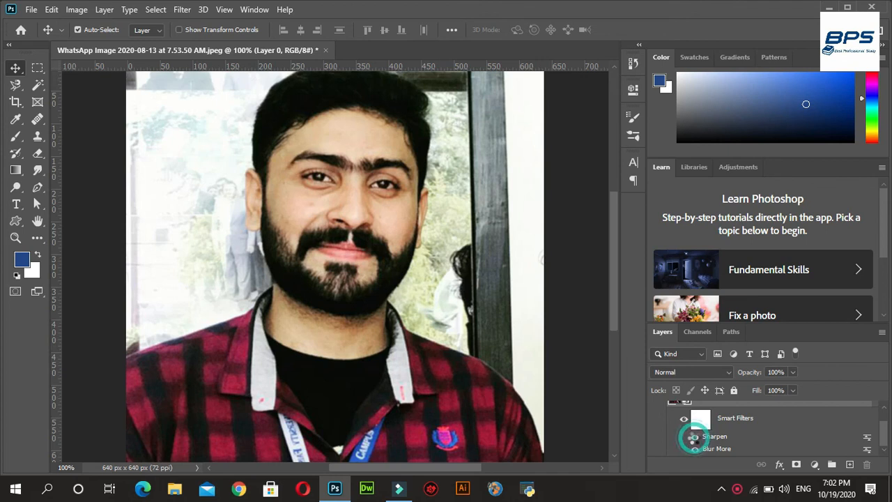